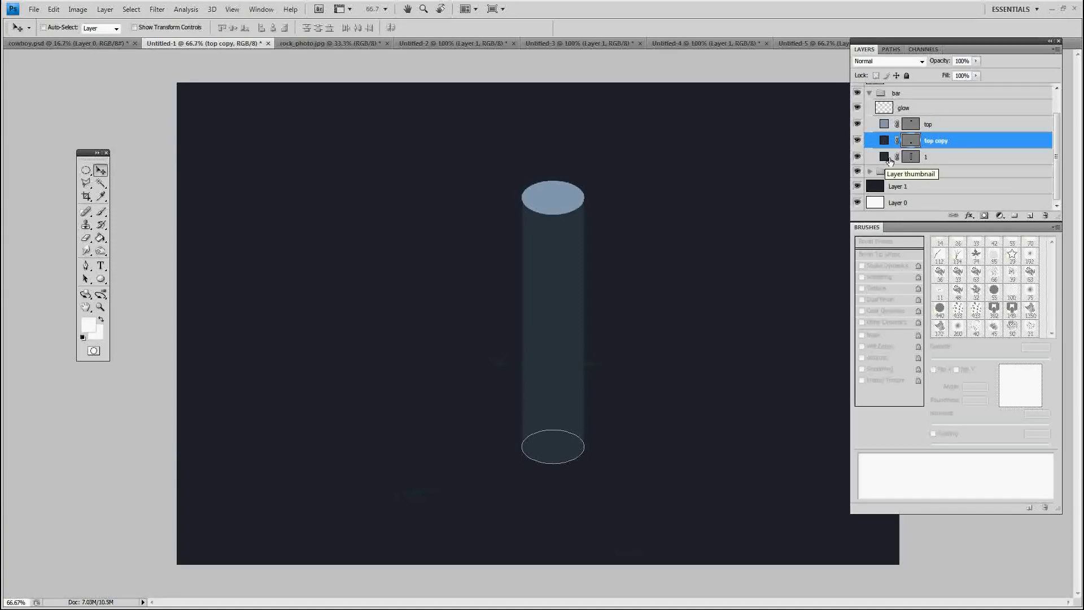
Step: Merge layer 1 into top copy, show it again, and load the cylinder top's outline as a selection
shift+click(948, 158)
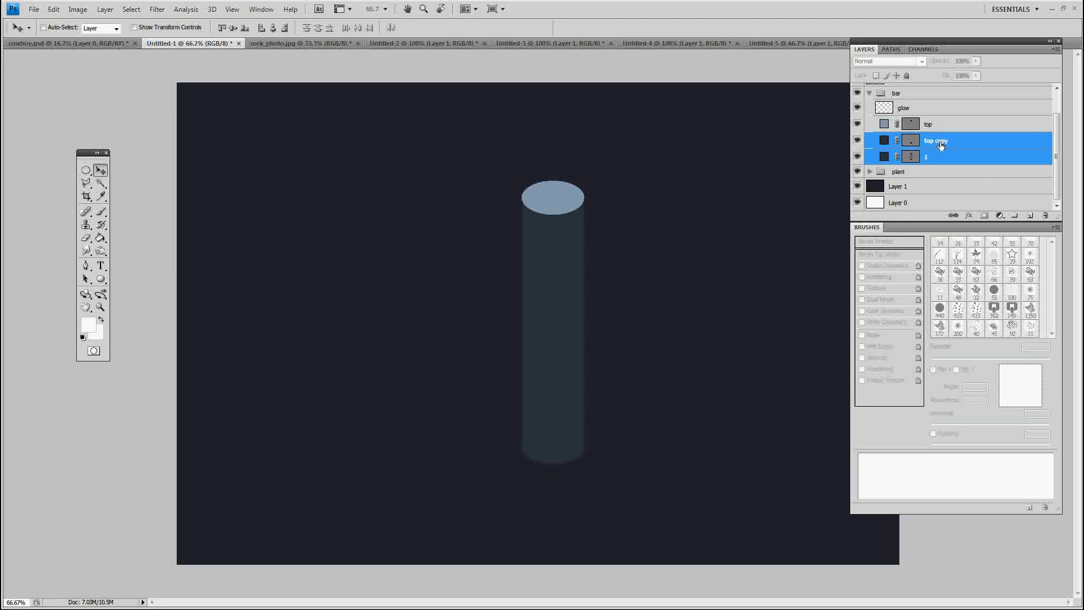
key(ctrl+e)
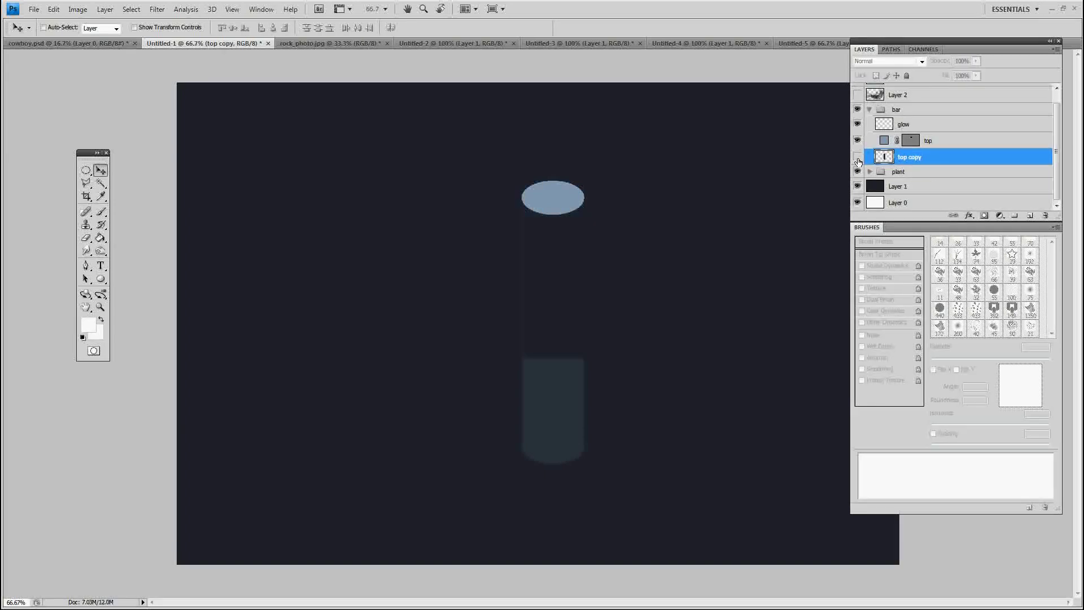
click(858, 161)
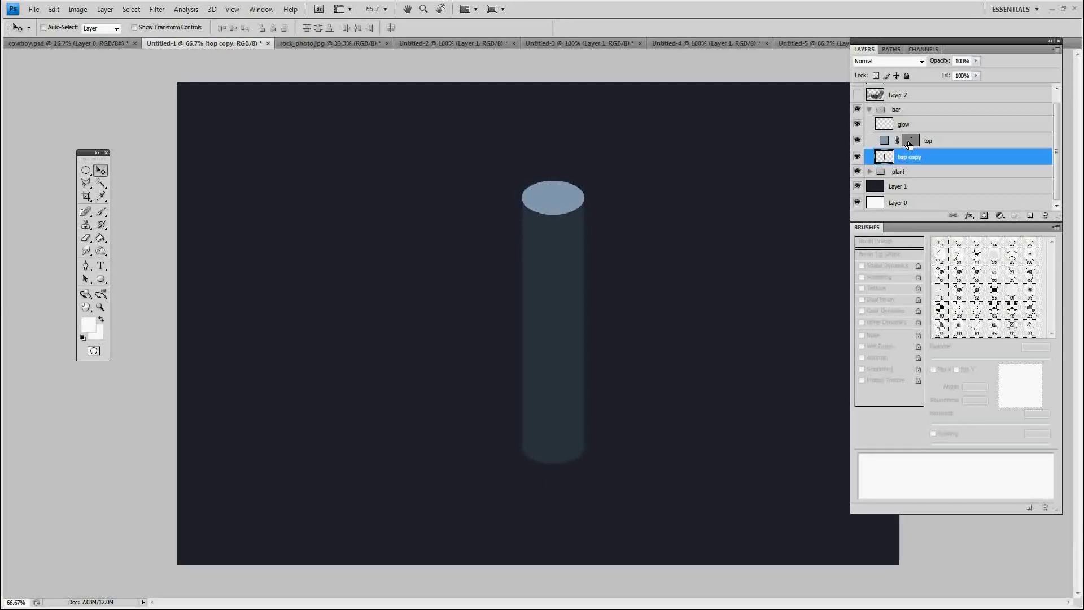
ctrl+click(909, 146)
Step: Select the cylinder's top and body outlines and use them to mask the bar group
ctrl+shift+click(885, 157)
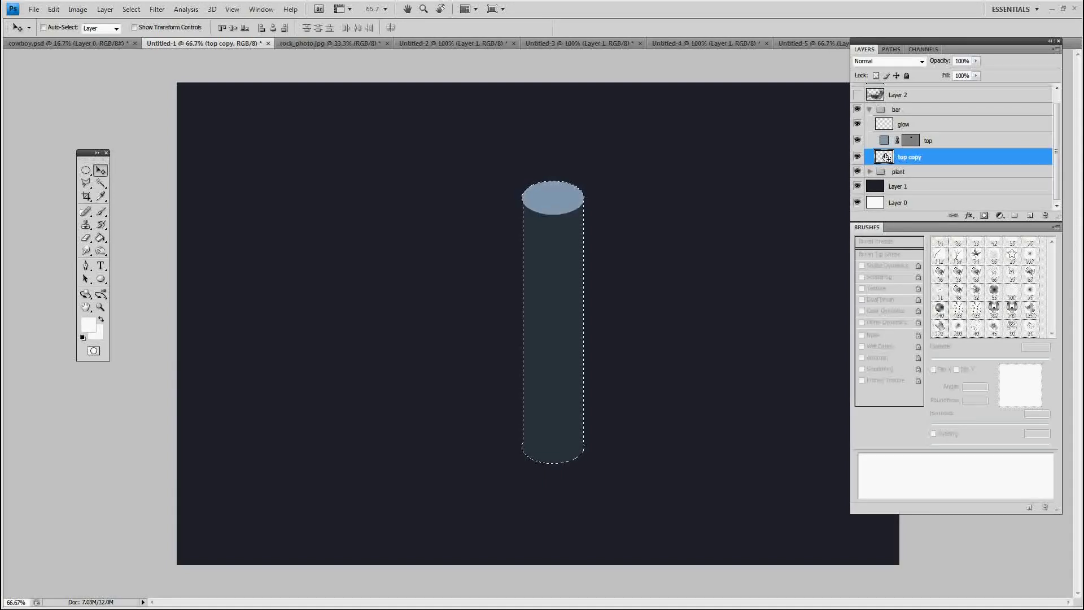
click(936, 142)
click(936, 158)
click(938, 141)
key(ctrl+d)
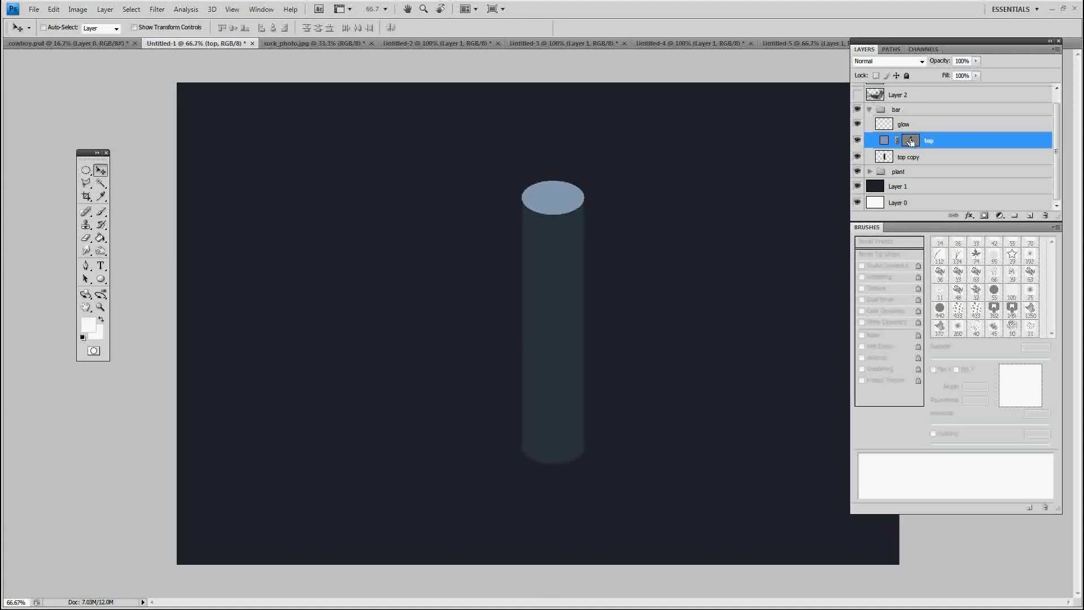
ctrl+click(917, 142)
ctrl+shift+click(886, 160)
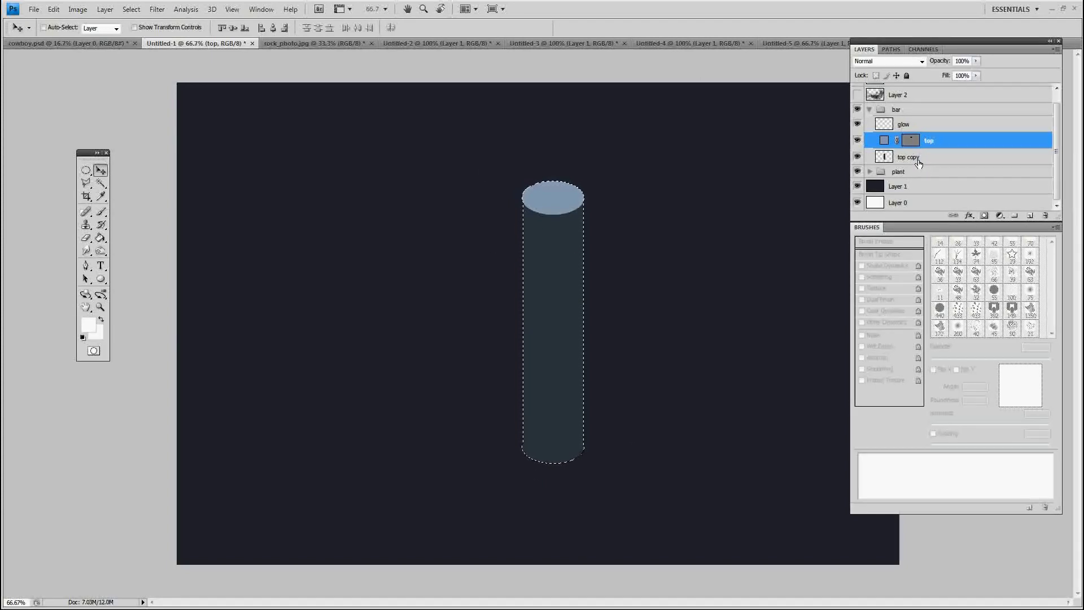
click(898, 112)
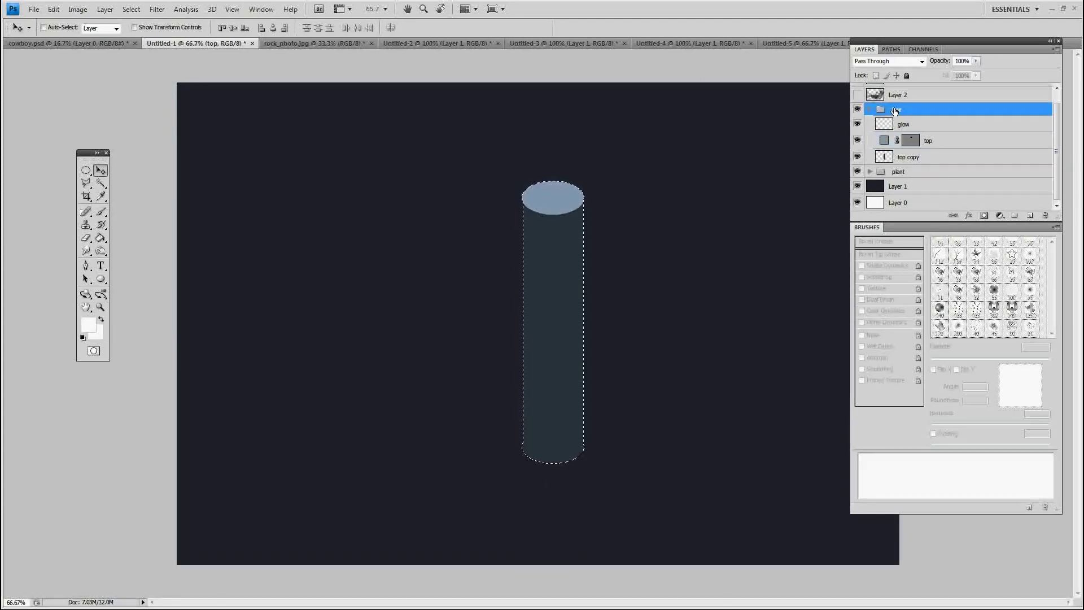
click(985, 216)
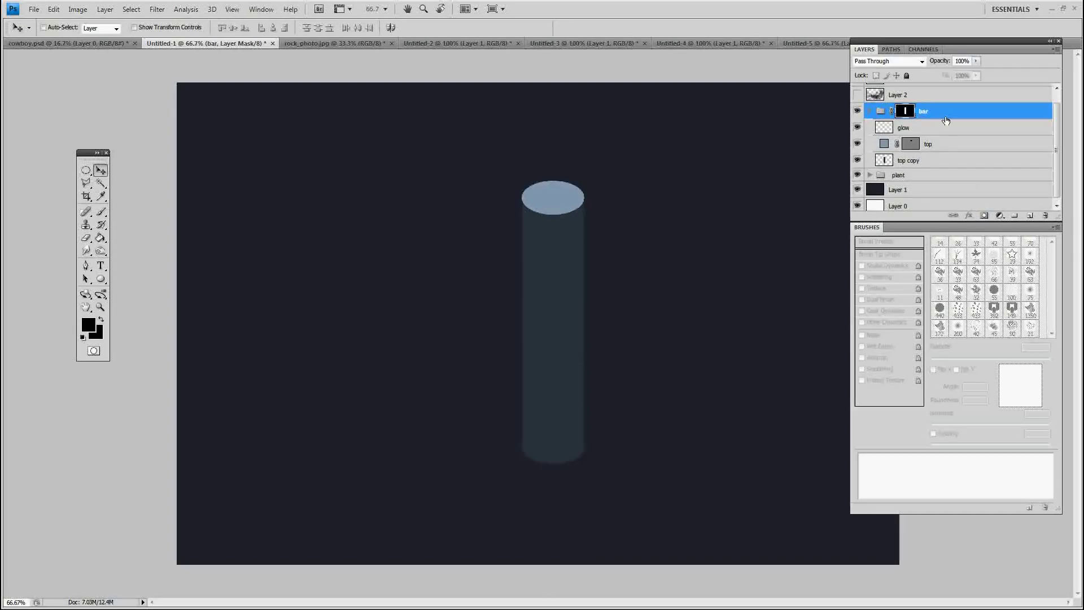
Step: Rename the top copy layer to 1
click(927, 148)
click(902, 163)
click(858, 160)
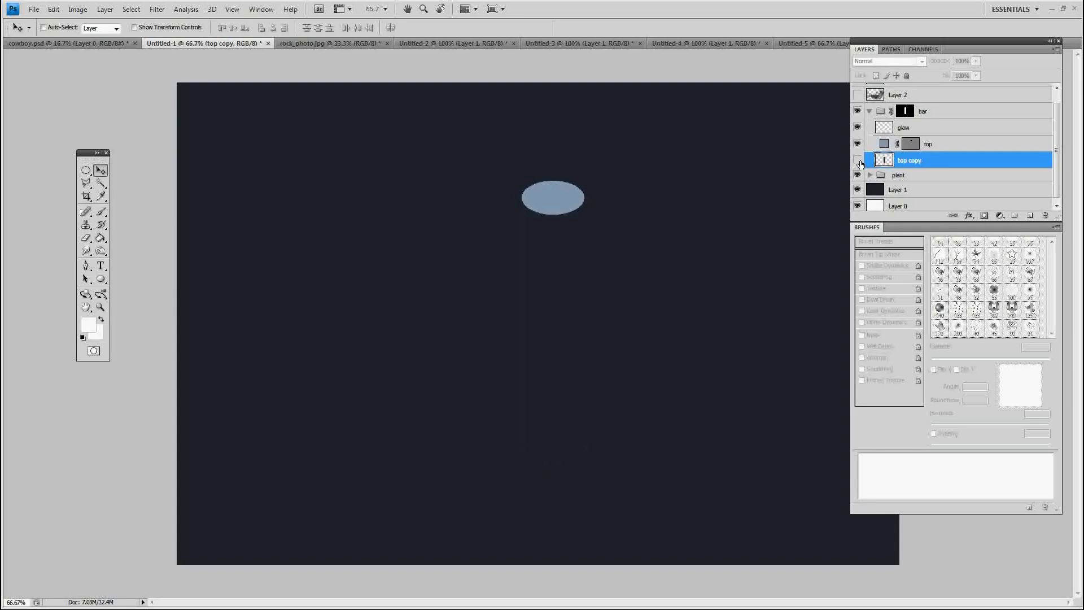
click(857, 160)
double_click(916, 163)
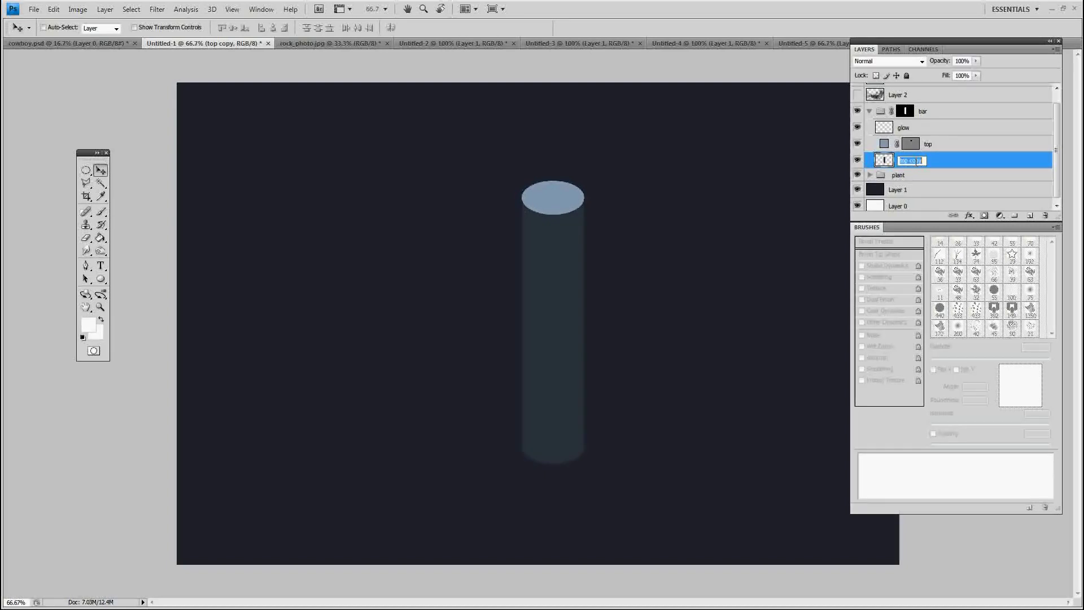
text(1)
key(Return)
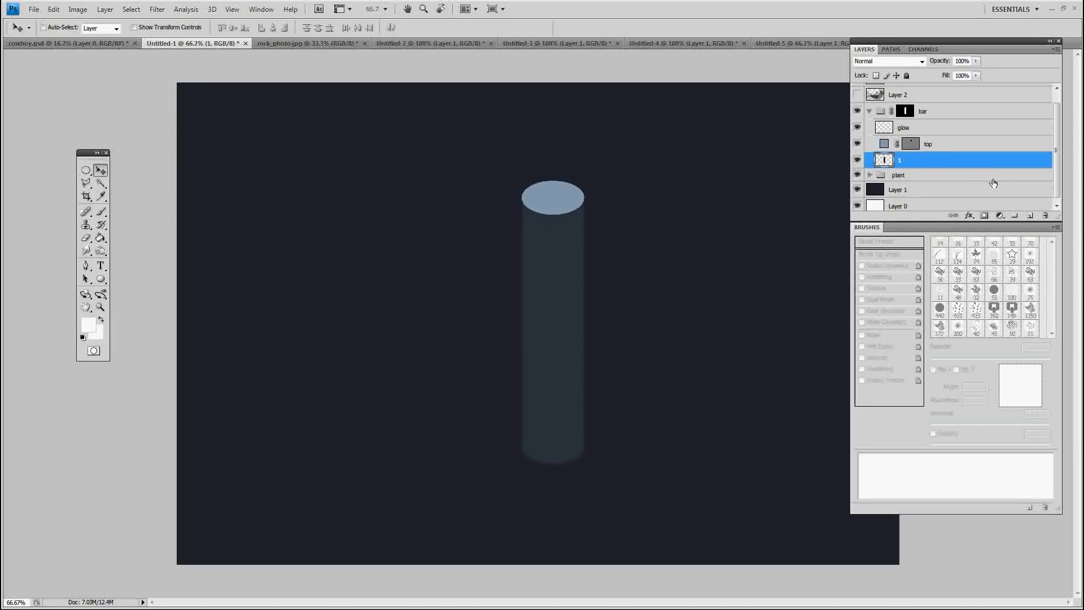
Step: Move the glow layer below the top layer
click(976, 141)
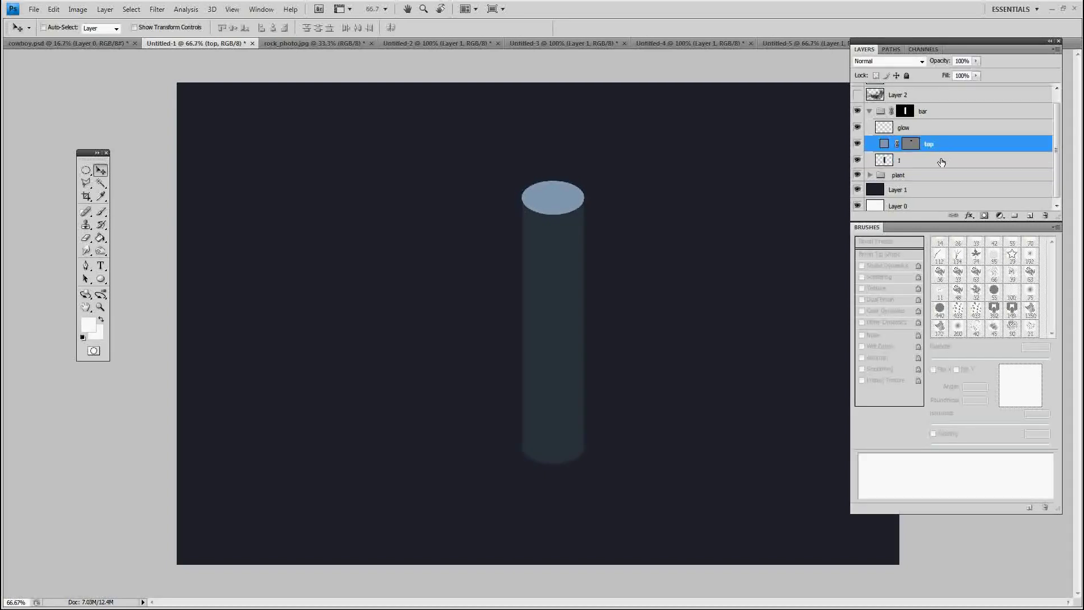
click(927, 130)
drag(927, 131, 924, 153)
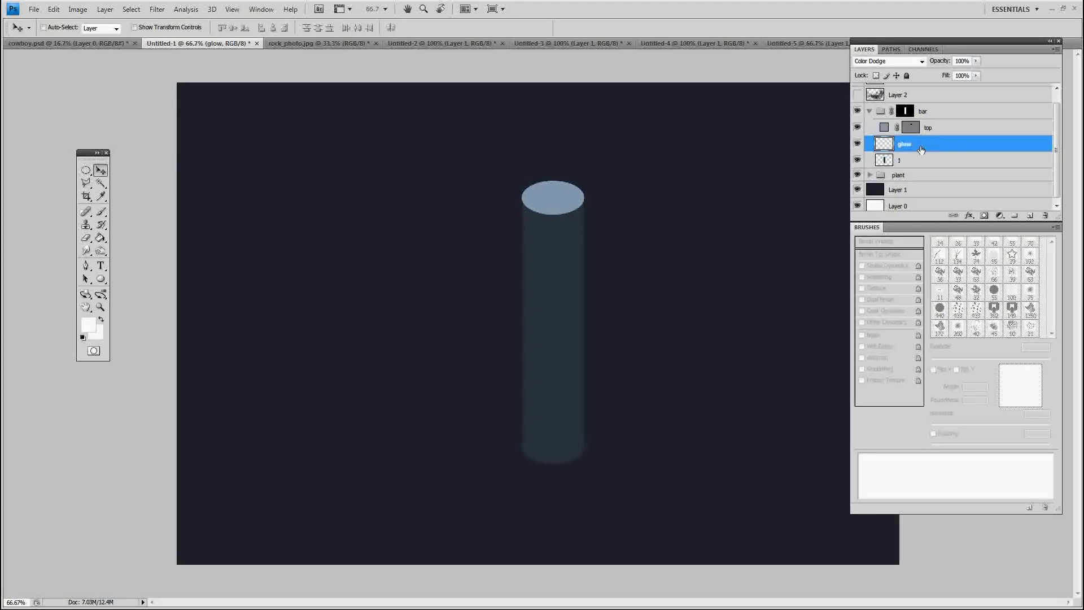
Step: On the glow layer, set the foreground colour to white
click(915, 164)
click(919, 151)
click(970, 134)
click(956, 150)
click(90, 325)
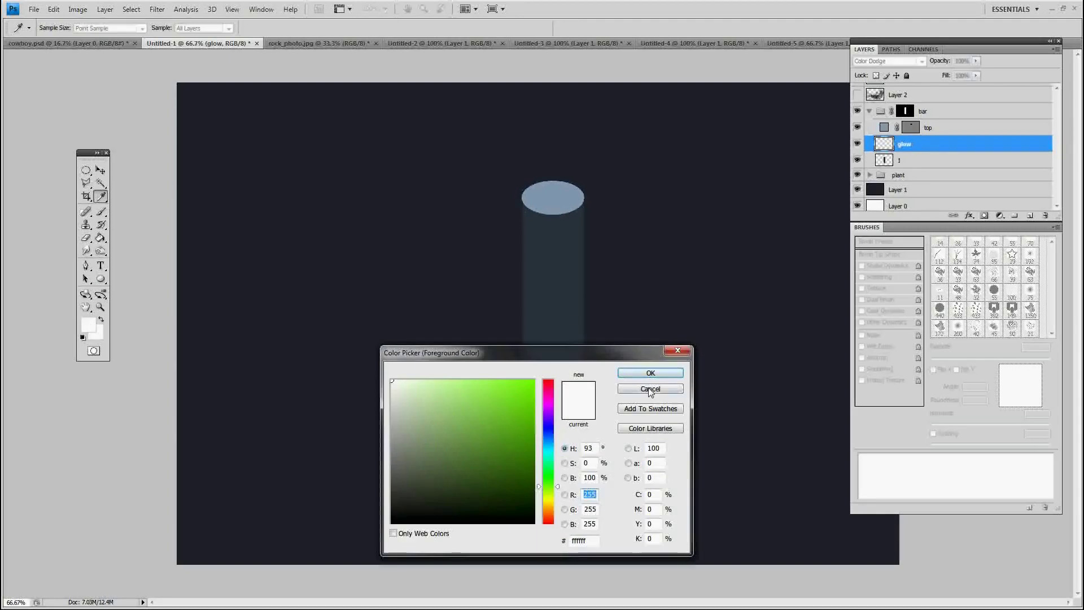
click(649, 373)
Step: Paint a vertical glow stroke down the cylinder's centre with an 85 px soft brush
key(b)
right_click(554, 329)
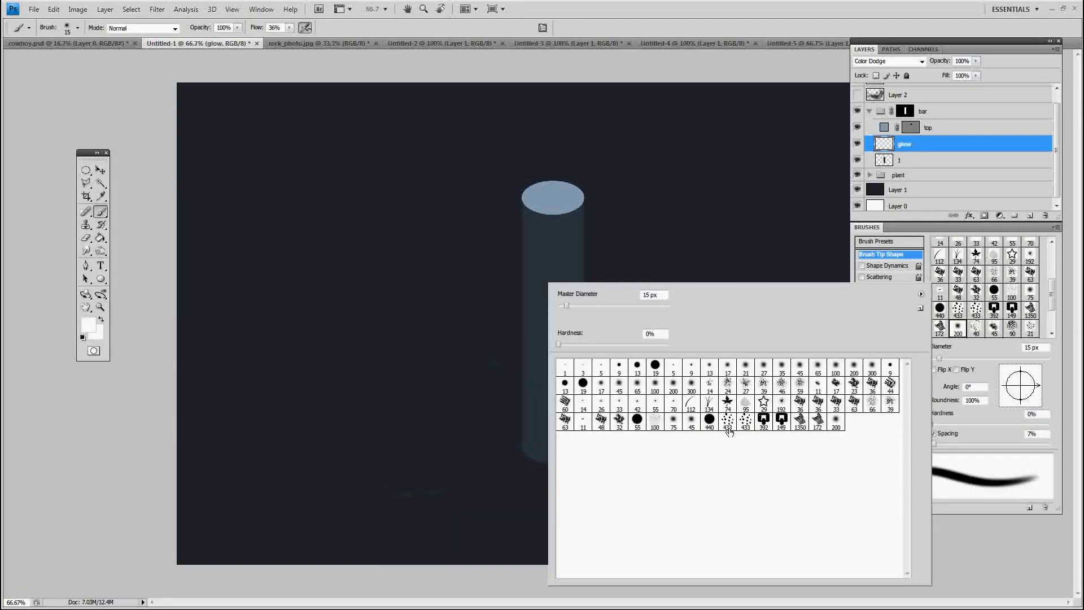
click(690, 422)
click(836, 422)
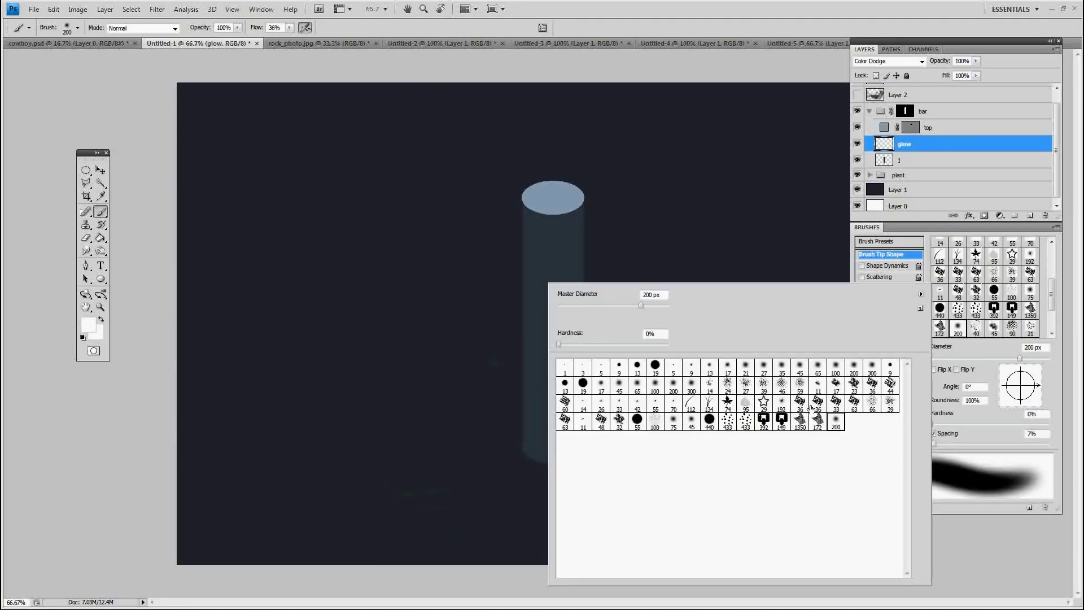
drag(641, 305, 604, 304)
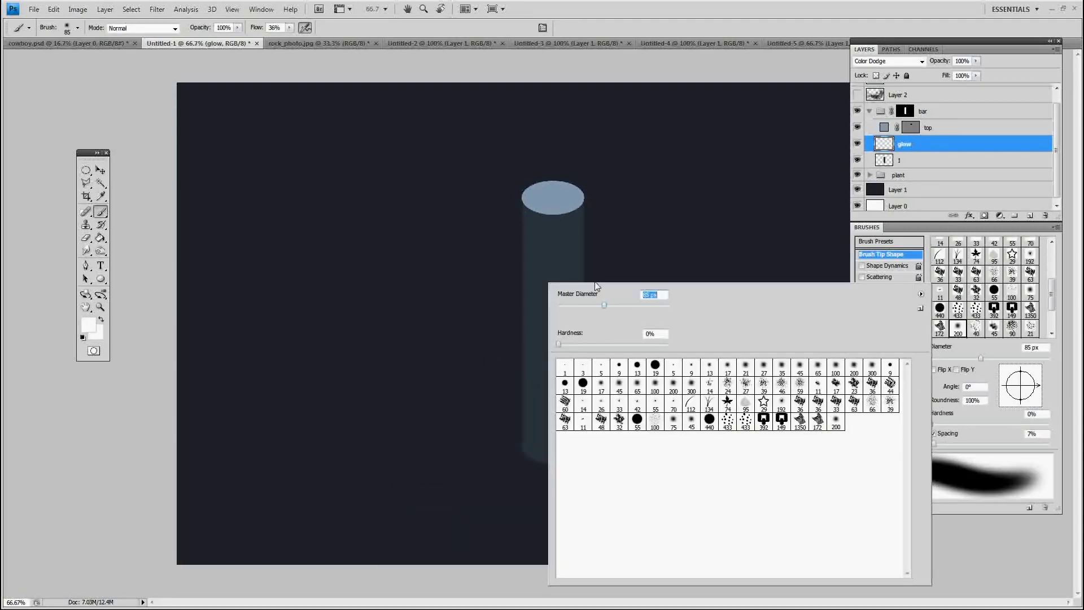
click(548, 192)
drag(553, 212, 552, 463)
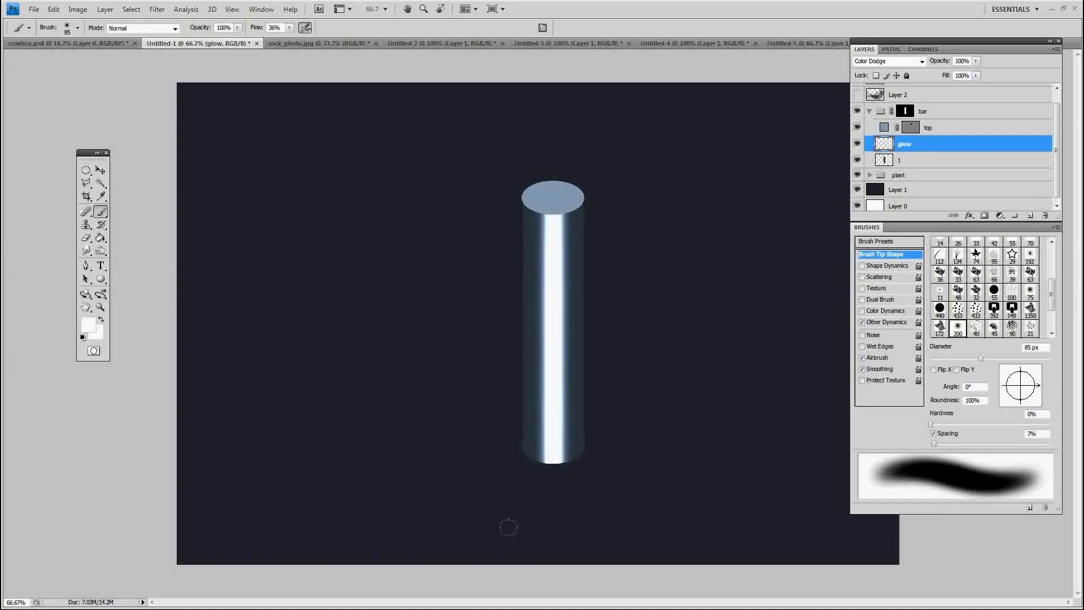
Step: Brighten the cylinder's left edge with a 131 px soft brush stroke, then select layer 1
right_click(516, 199)
drag(580, 222, 596, 221)
click(479, 175)
drag(497, 189, 495, 463)
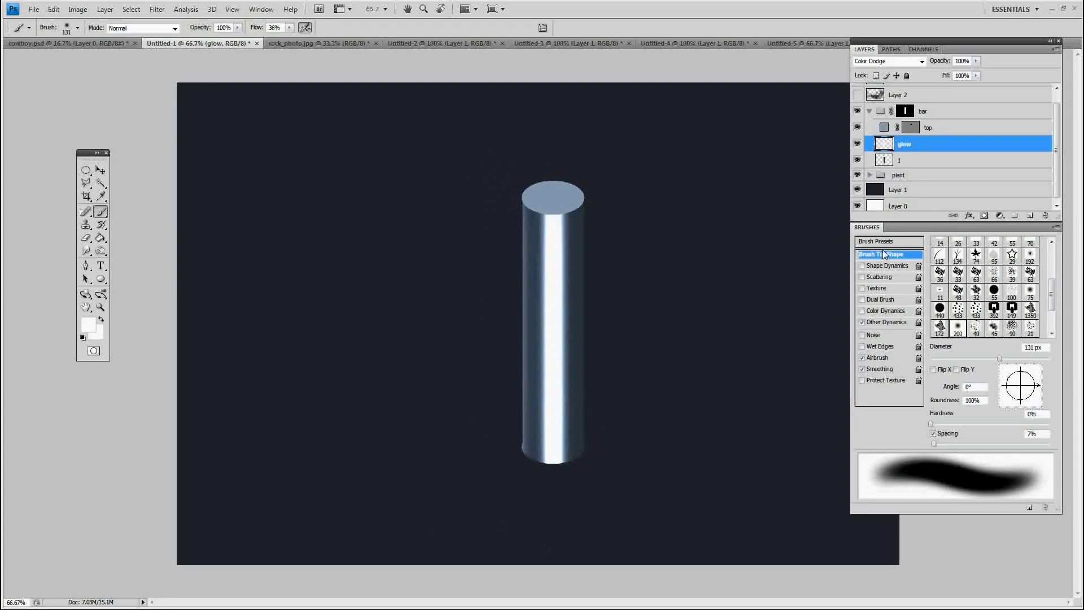
click(959, 162)
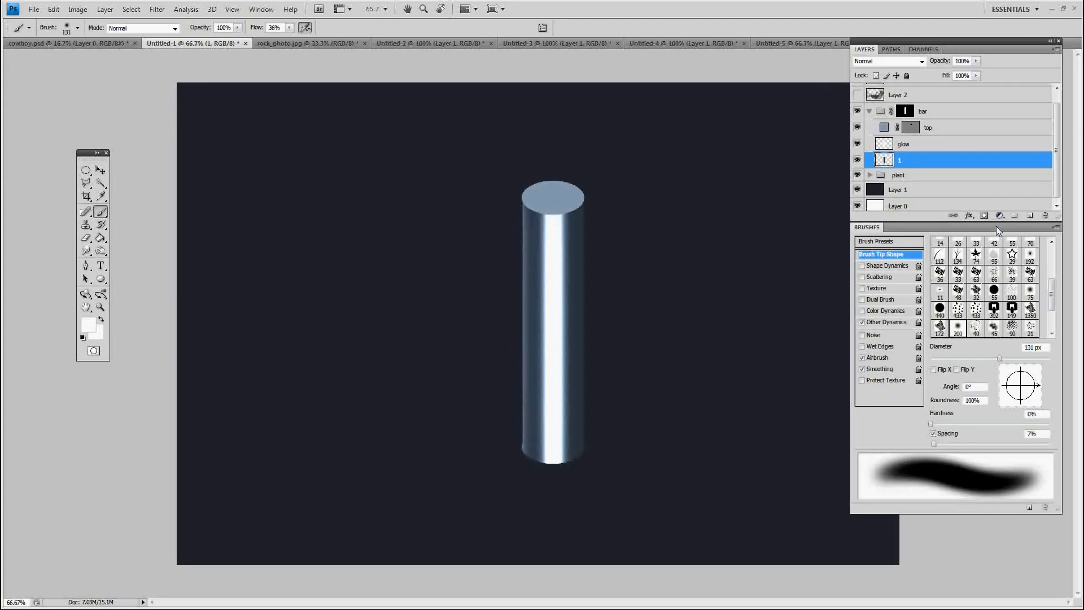
Step: Add a new empty layer above 1 and name it 2
click(1031, 216)
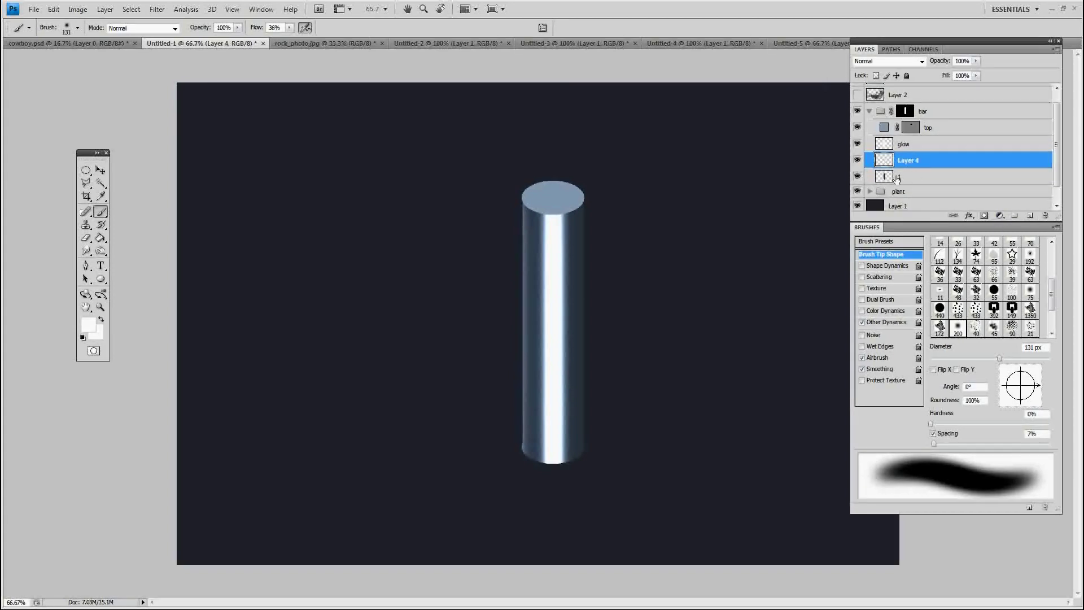
double_click(909, 160)
text(2)
key(Return)
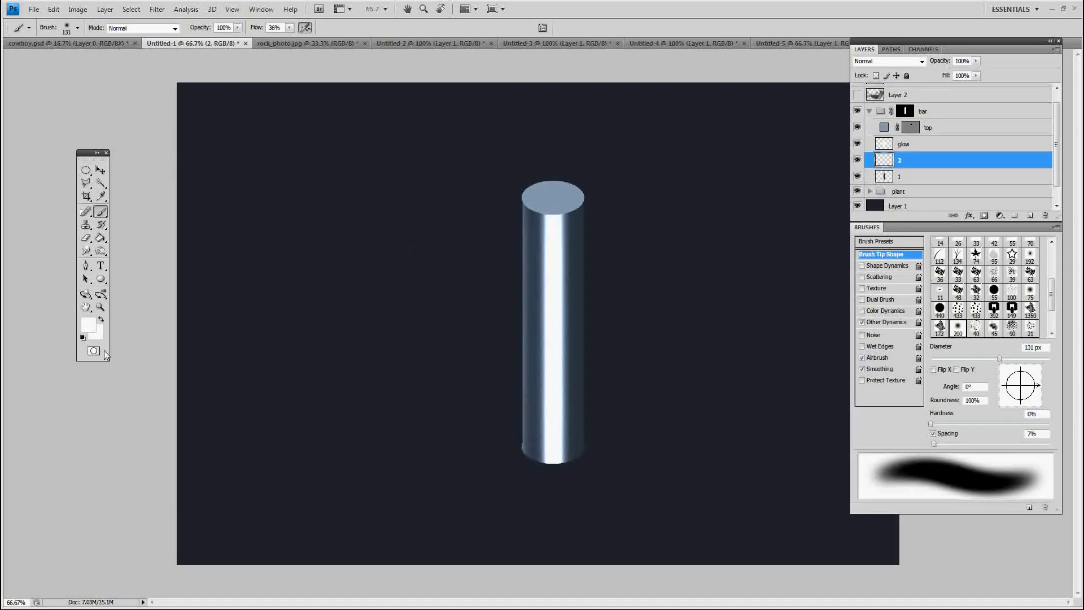
Step: Set the foreground colour to a dark blue sampled from the cylinder's edge
click(89, 325)
click(537, 228)
drag(538, 228, 540, 226)
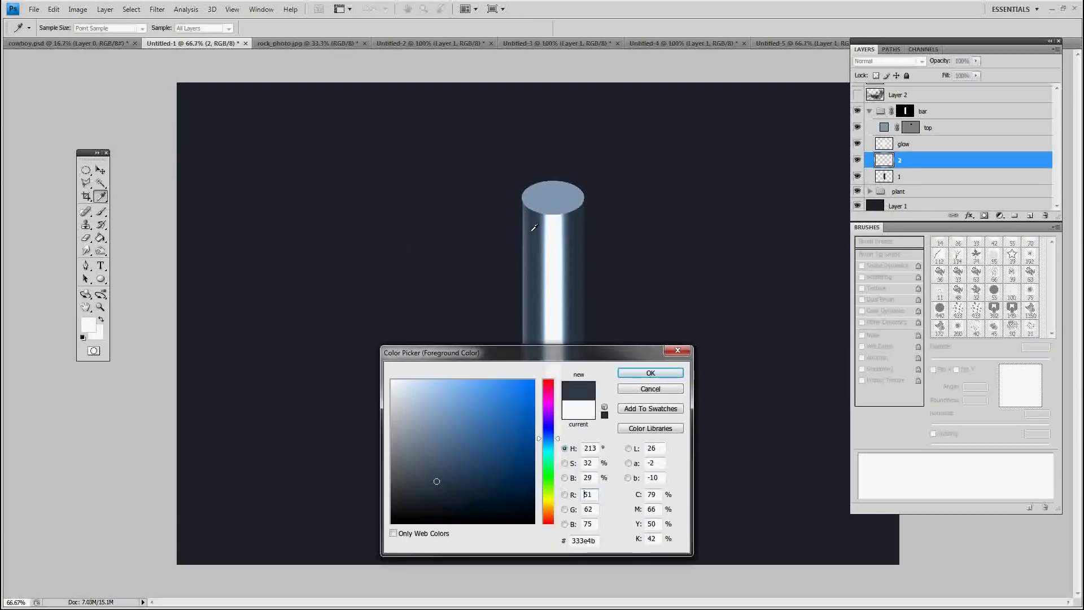
click(437, 503)
click(650, 373)
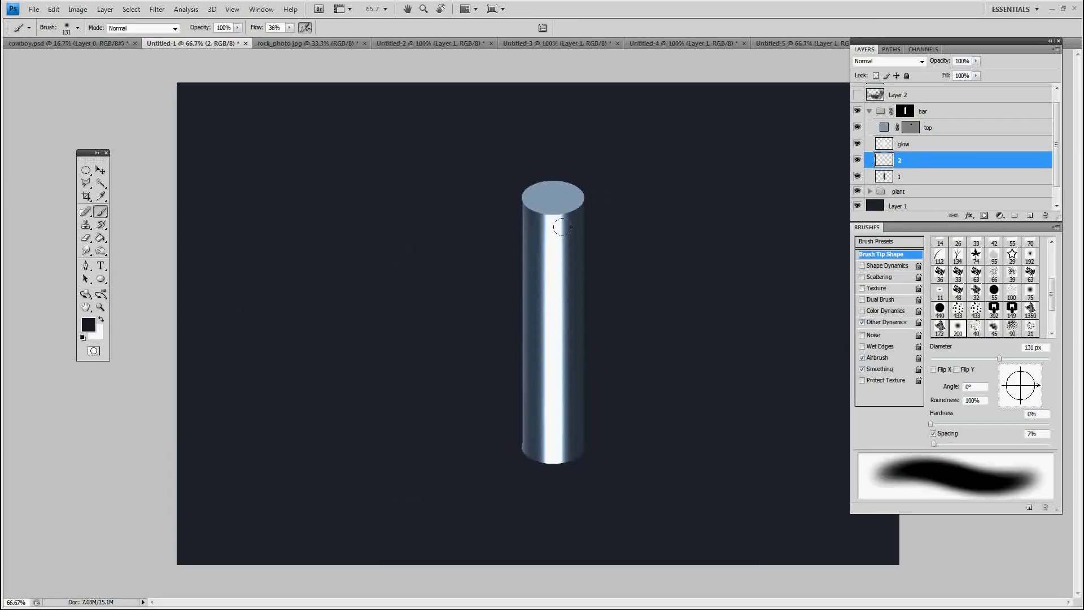
Step: Paint soft dark strokes along the cylinder's left edge with a 119 px brush and shift them right
right_click(559, 229)
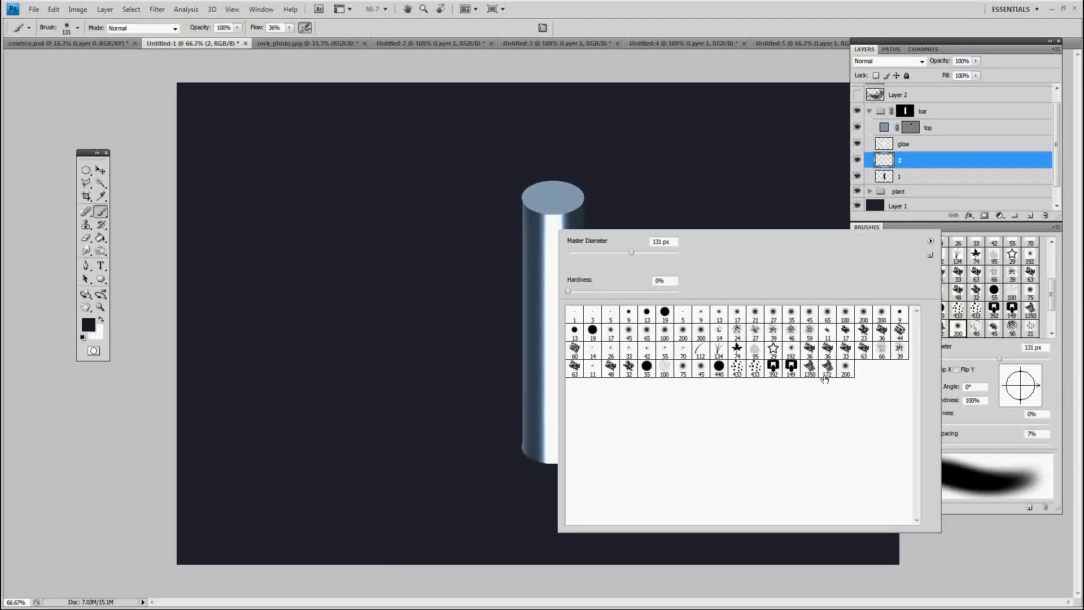
drag(631, 252, 628, 252)
click(609, 252)
click(539, 195)
drag(539, 195, 523, 544)
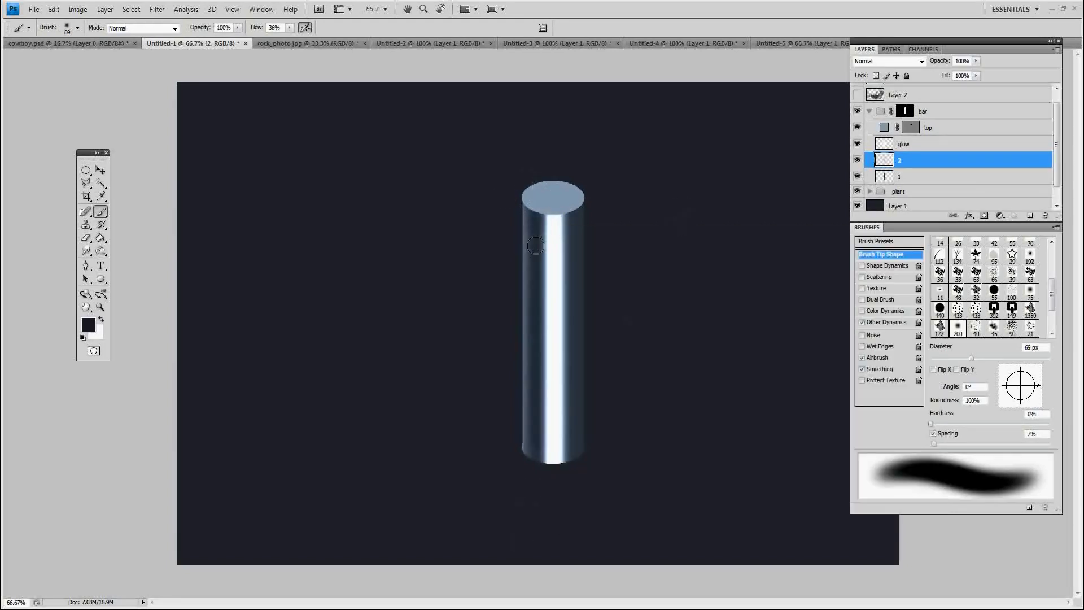
drag(536, 189, 528, 460)
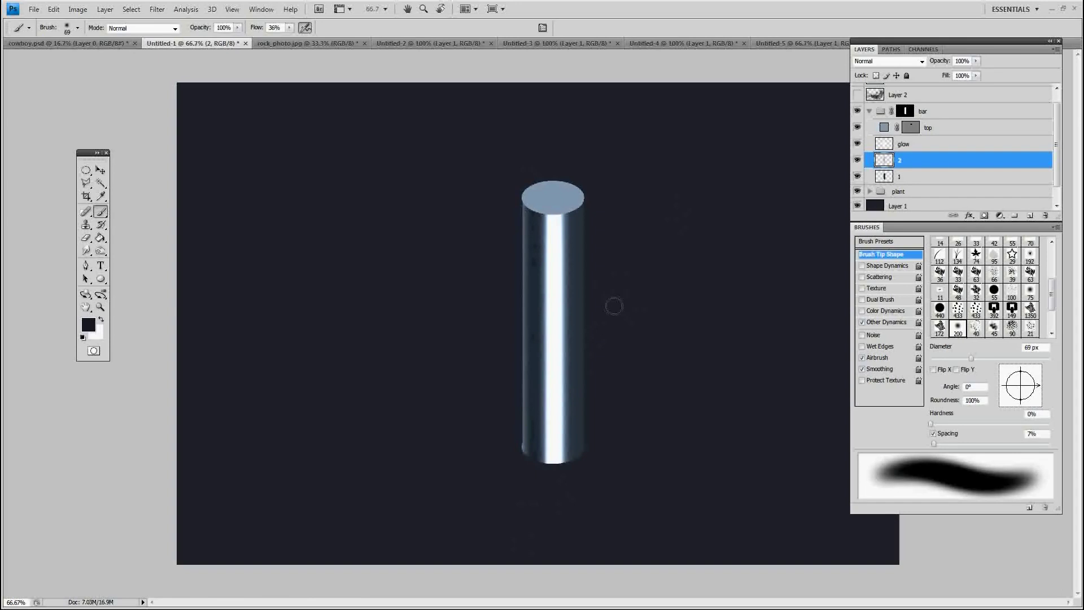
key(v)
drag(547, 312, 544, 313)
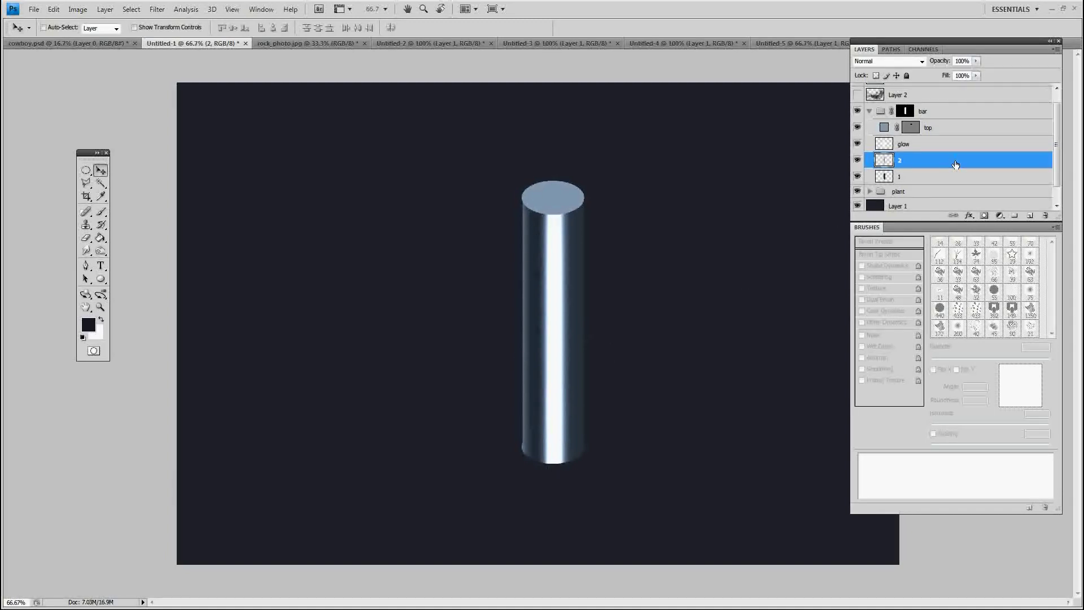
Step: Create a new Layer 4 above the bar group for the glow
click(966, 144)
click(961, 127)
click(918, 112)
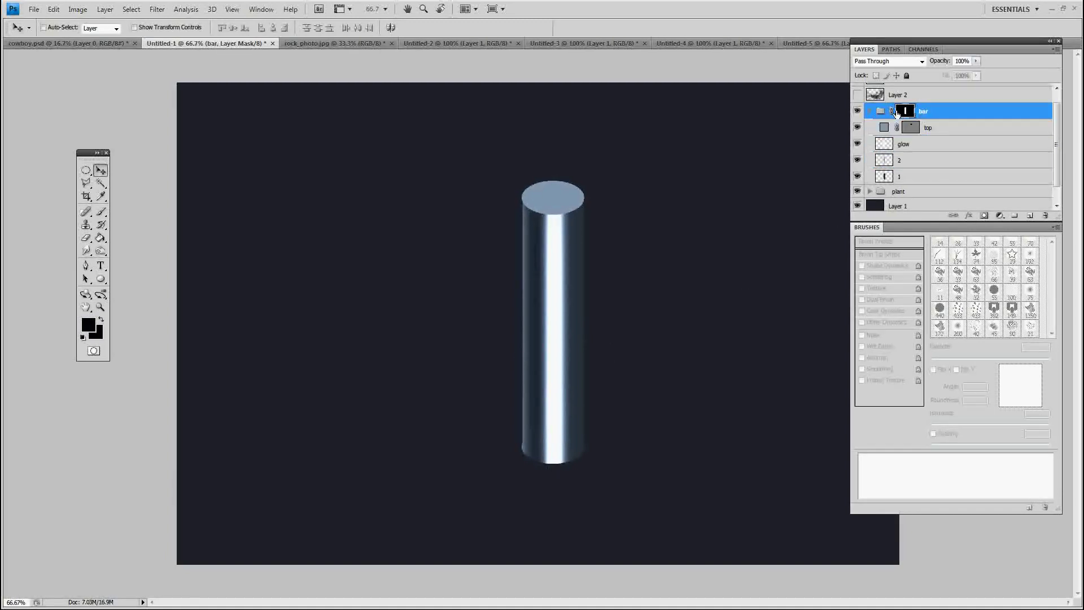
click(1030, 216)
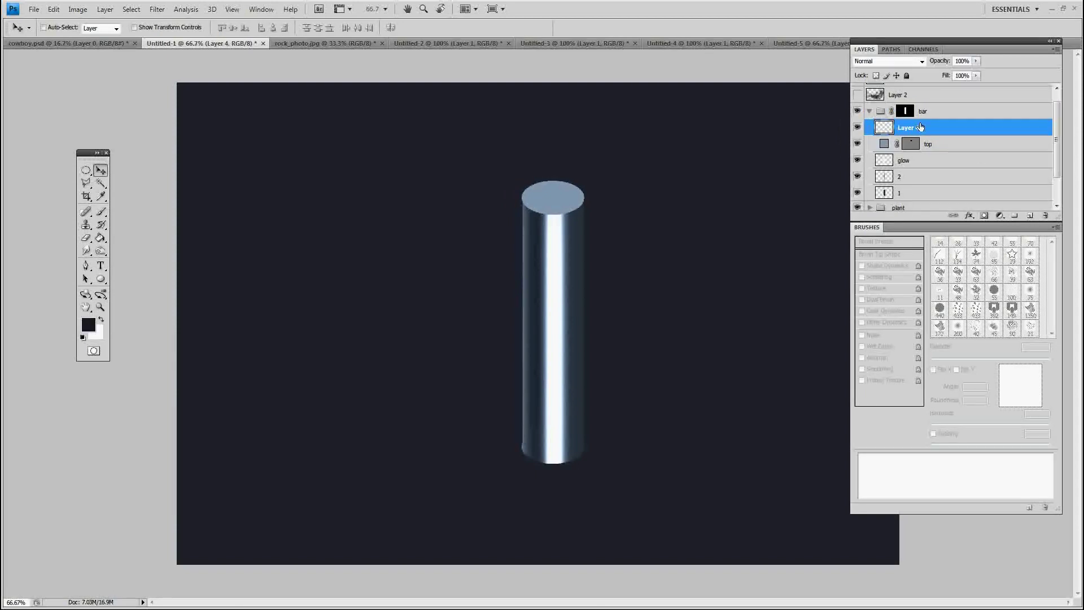
drag(922, 127, 940, 108)
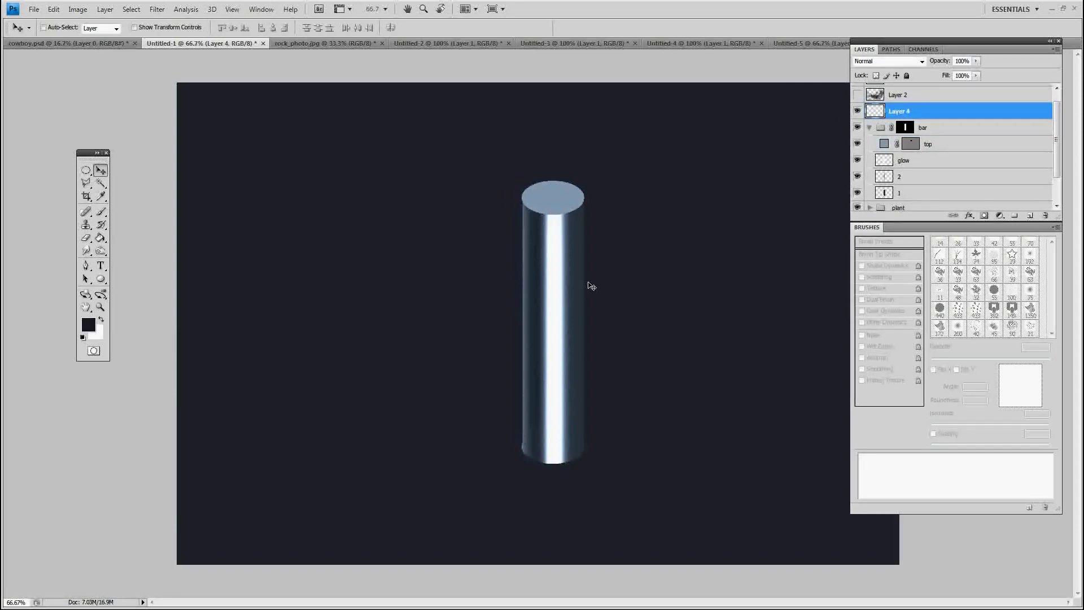
Step: Paint a soft white glow around the cylinder with a 300 px brush and nudge it up
key(b)
alt+click(558, 289)
right_click(559, 287)
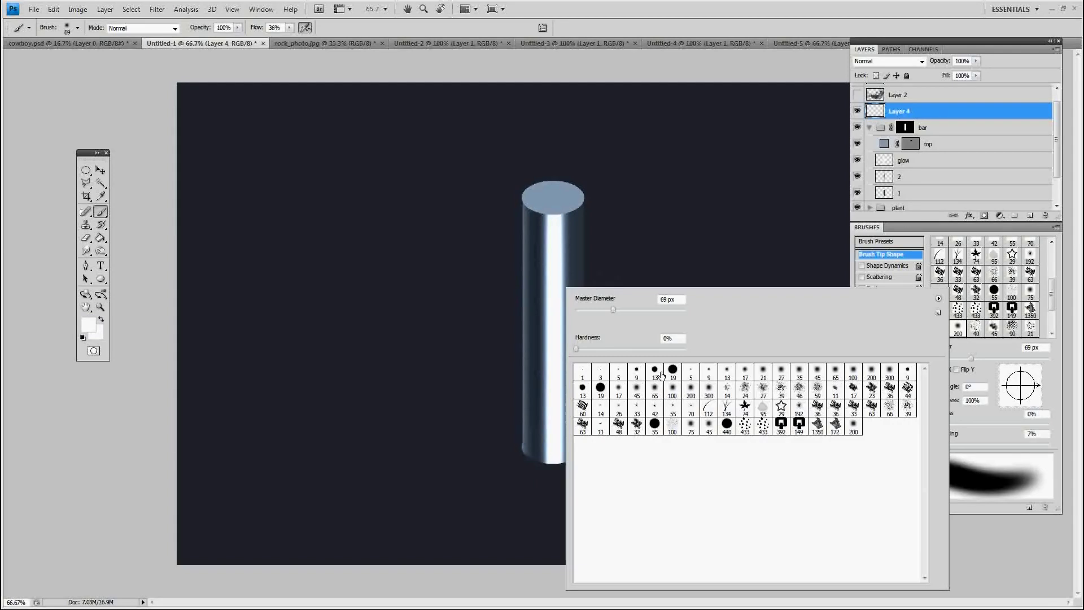
click(709, 389)
key(Return)
mouse_move(501, 157)
mouse_down()
mouse_move(504, 391)
mouse_move(485, 457)
mouse_up()
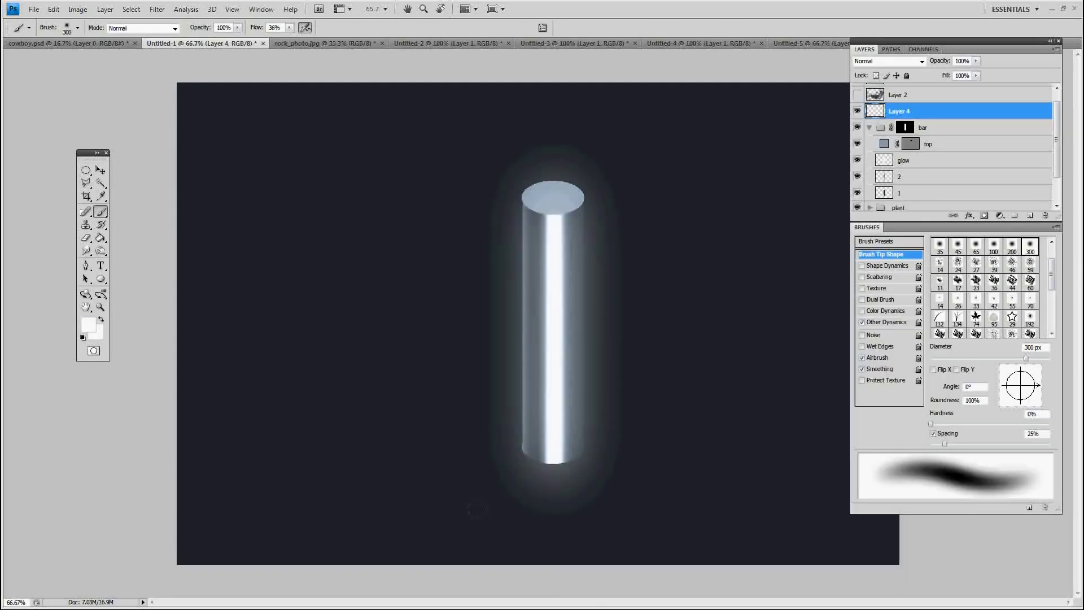
key(v)
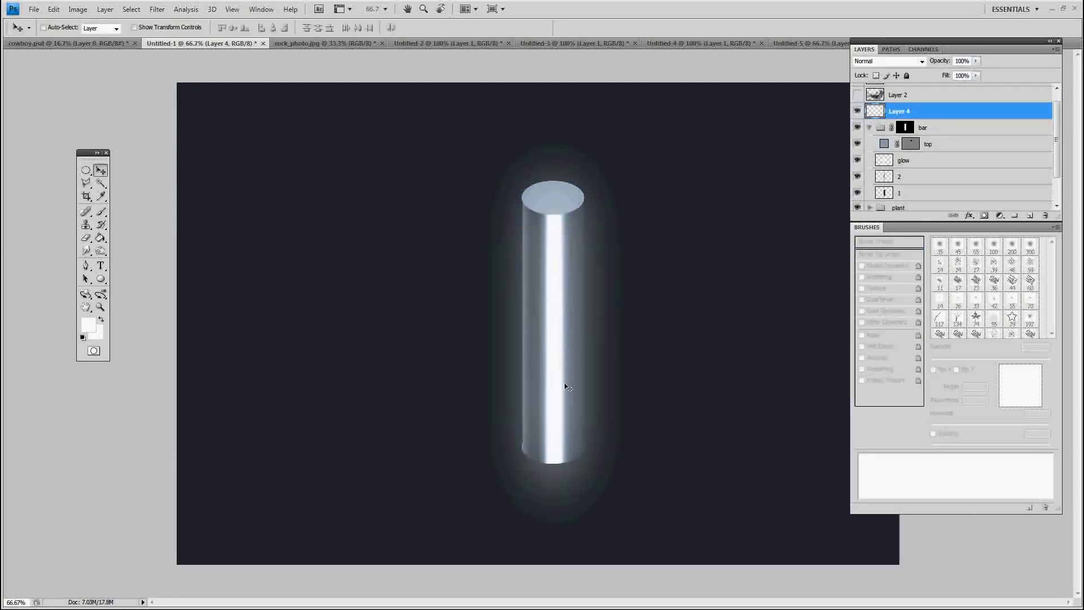
drag(568, 366, 571, 346)
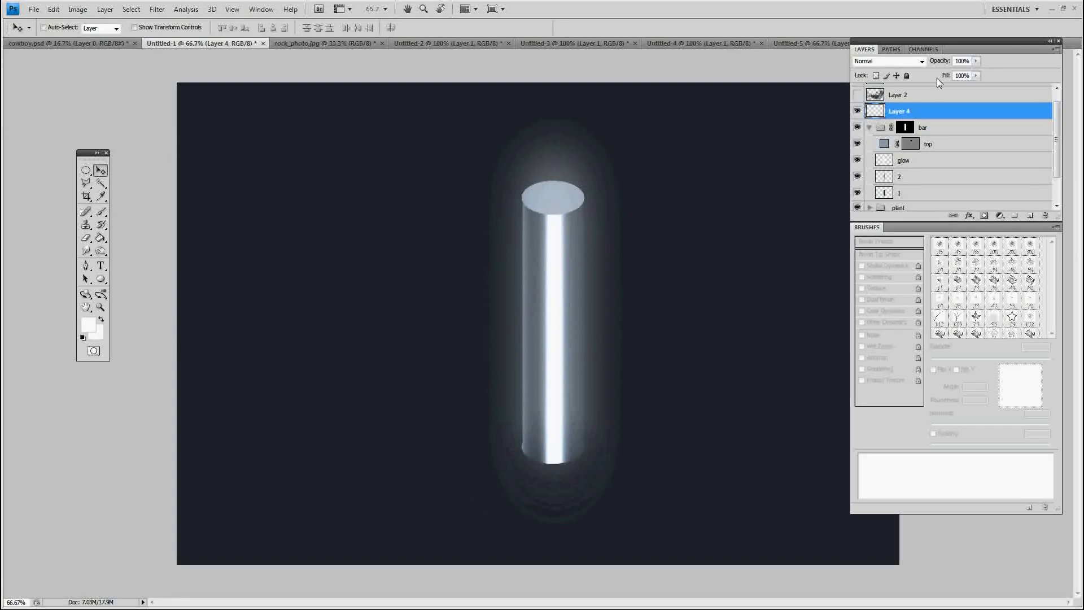
Step: Lower Layer 4's fill to 43%
click(977, 75)
drag(947, 86, 940, 85)
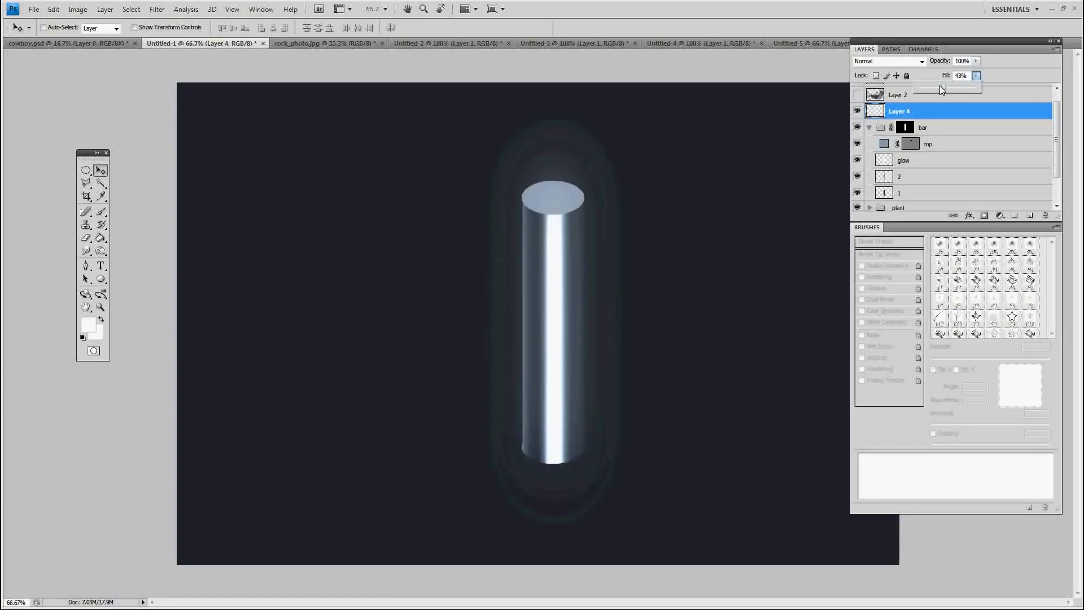
click(904, 110)
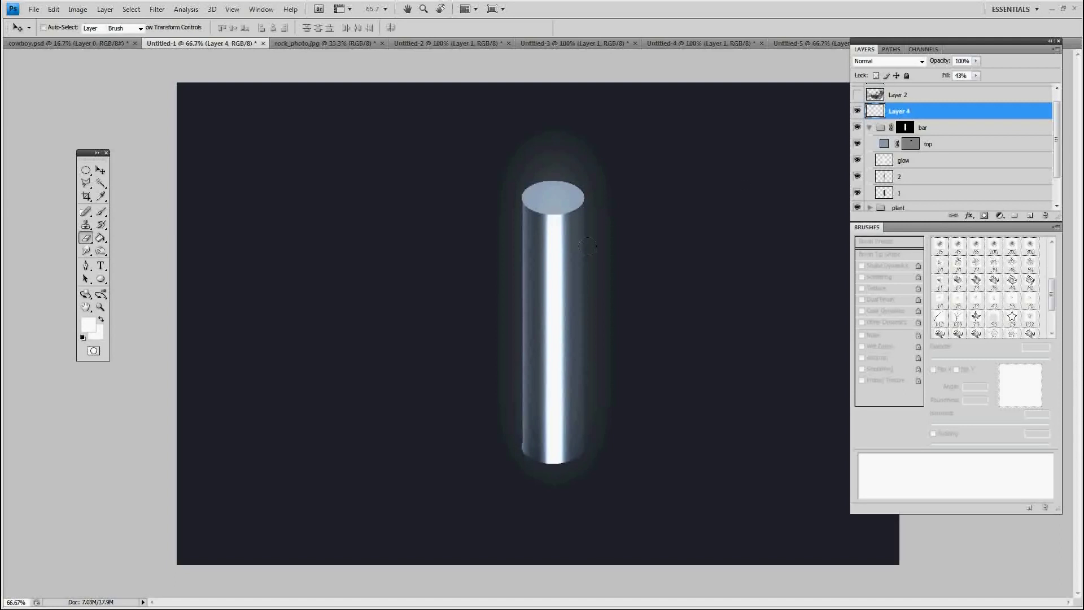
Step: Erase part of the glow's right side with a 200 px soft eraser
key(e)
right_click(613, 305)
click(727, 407)
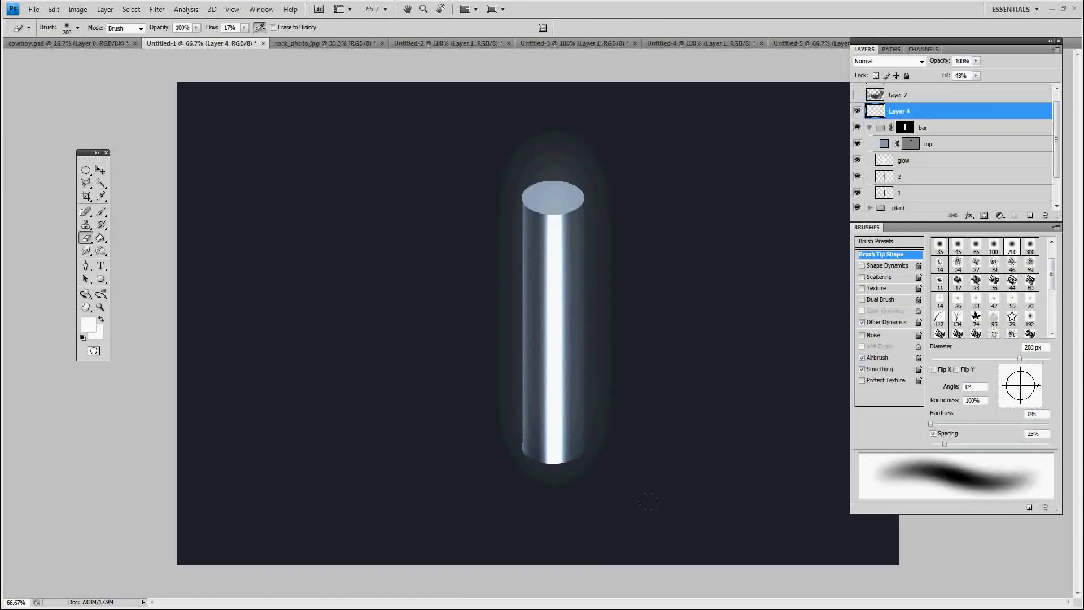
mouse_move(587, 132)
mouse_down()
mouse_move(576, 432)
mouse_move(597, 449)
mouse_up()
right_click(505, 299)
key(Escape)
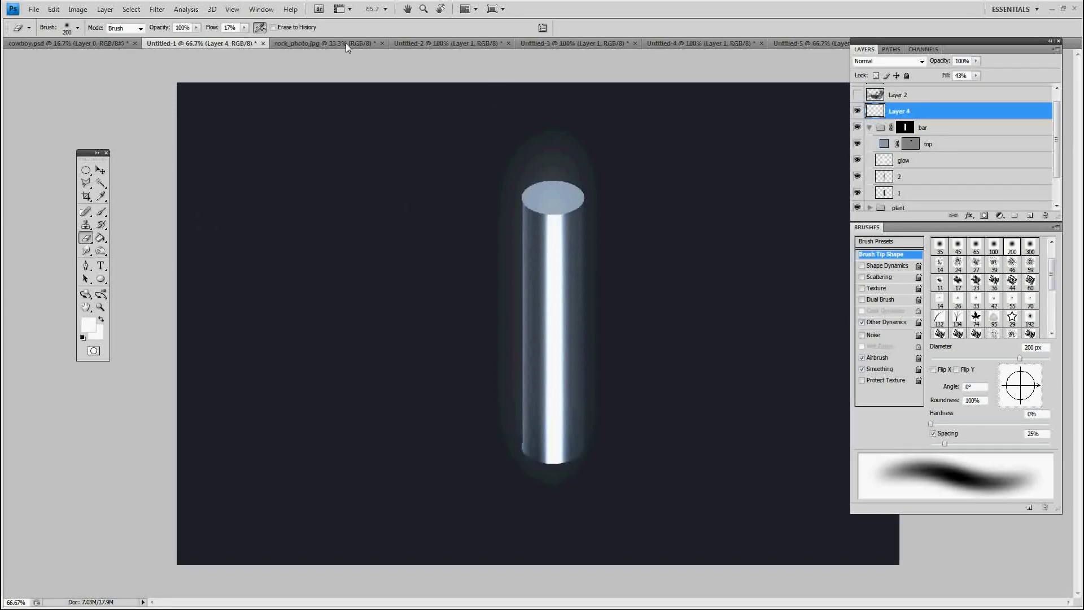
Step: Cycle through the open documents to the cowboy.psd sketch
click(423, 43)
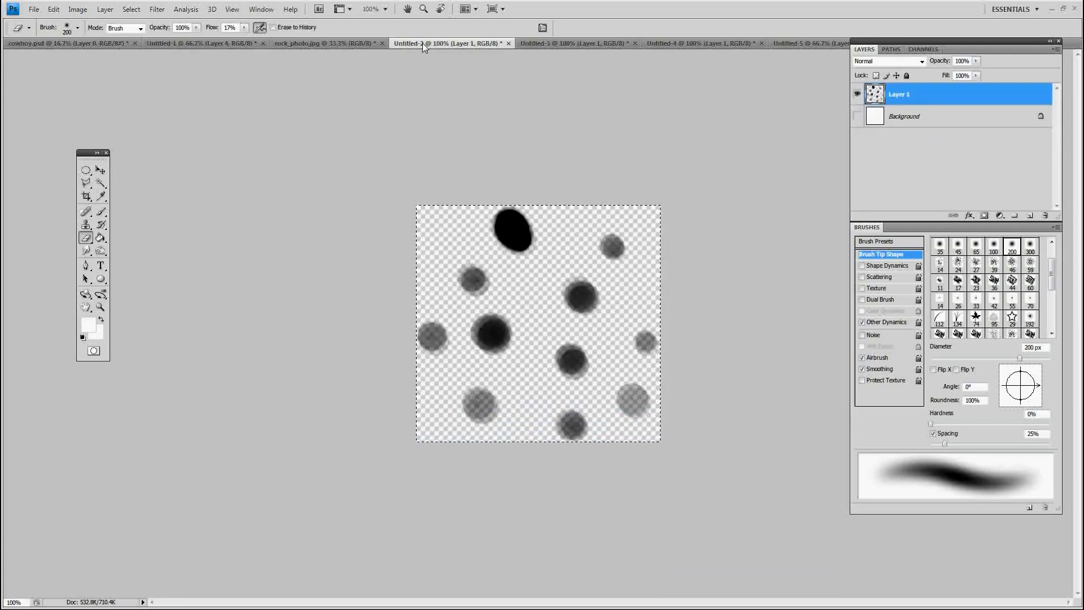
click(818, 41)
click(707, 45)
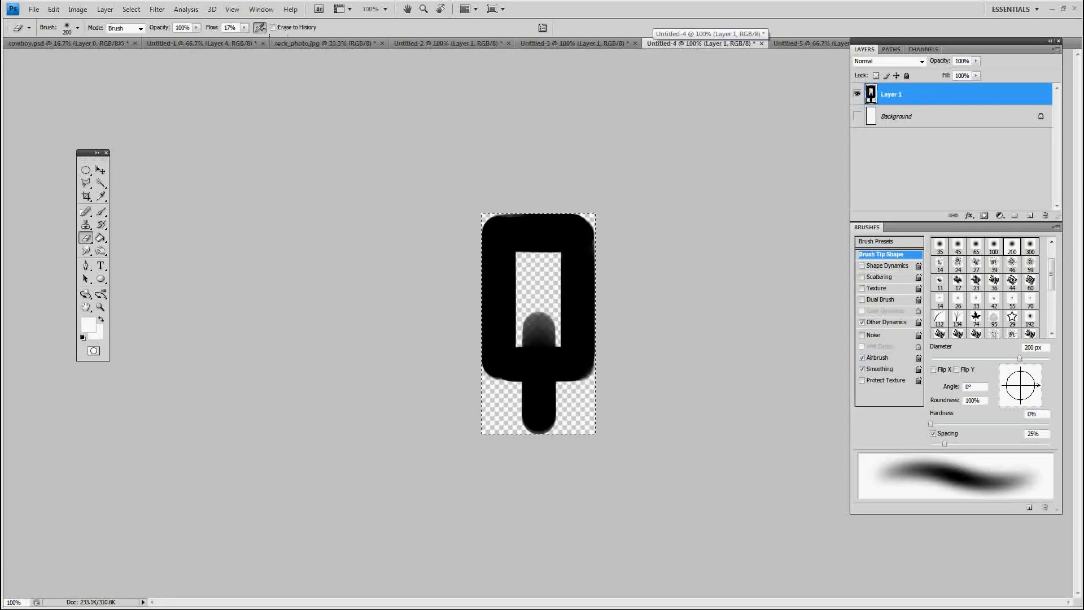
click(74, 42)
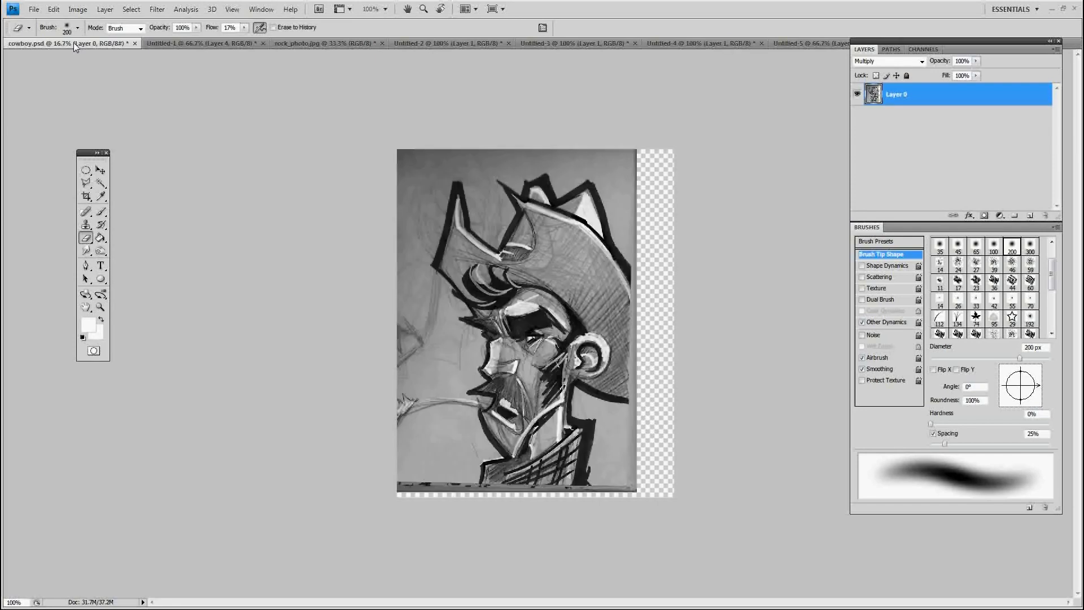
Step: Move the Layer 0 sketch about 15 px right, then zoom in full-screen view
key(v)
right_click(522, 308)
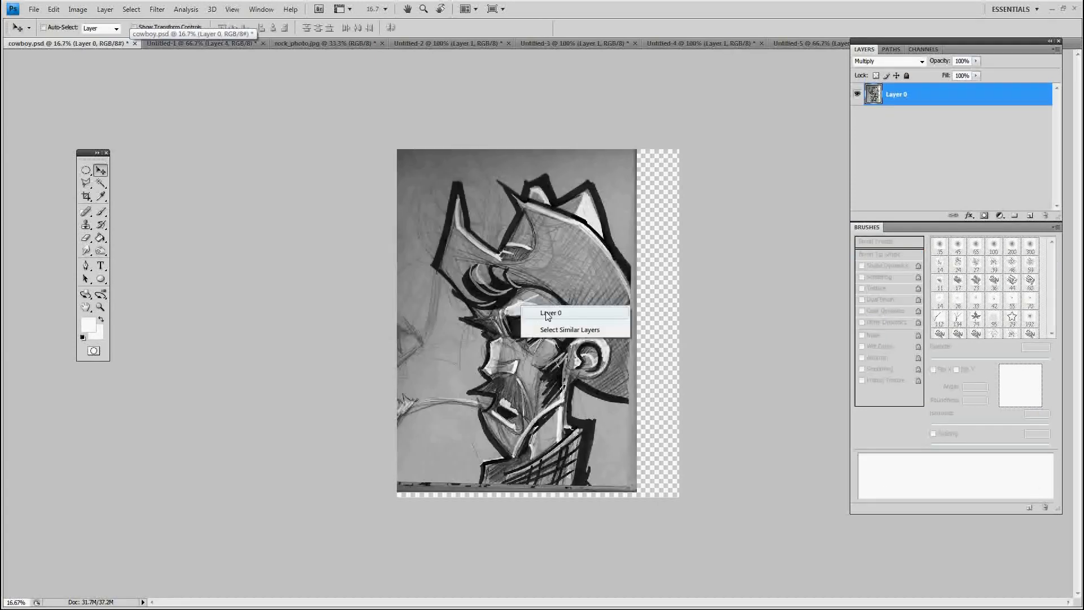
click(545, 312)
drag(532, 300, 543, 299)
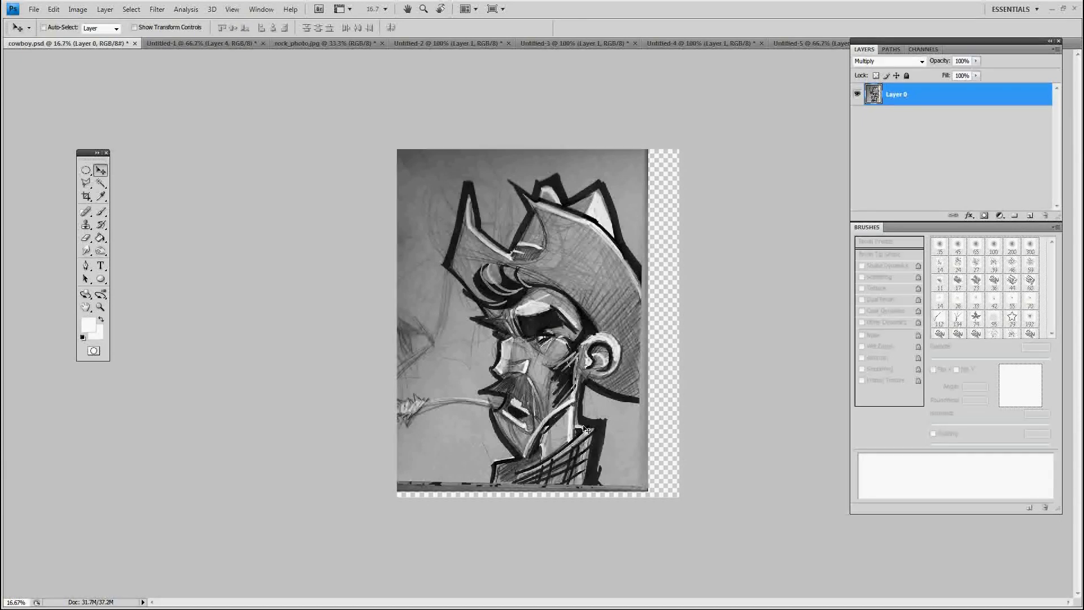
key(ctrl+plus)
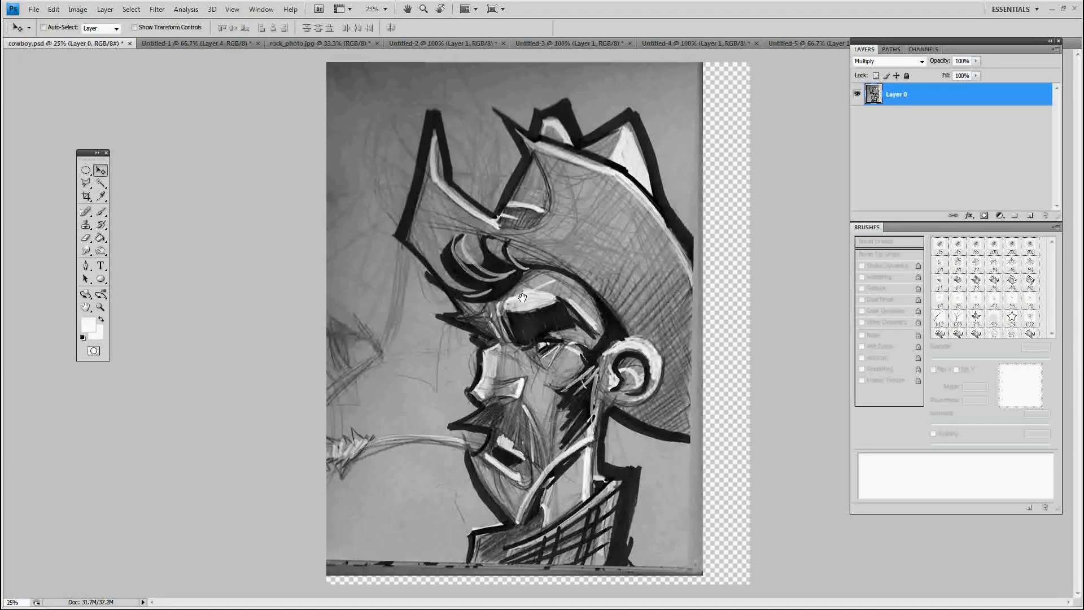
key(f)
drag(599, 311, 568, 282)
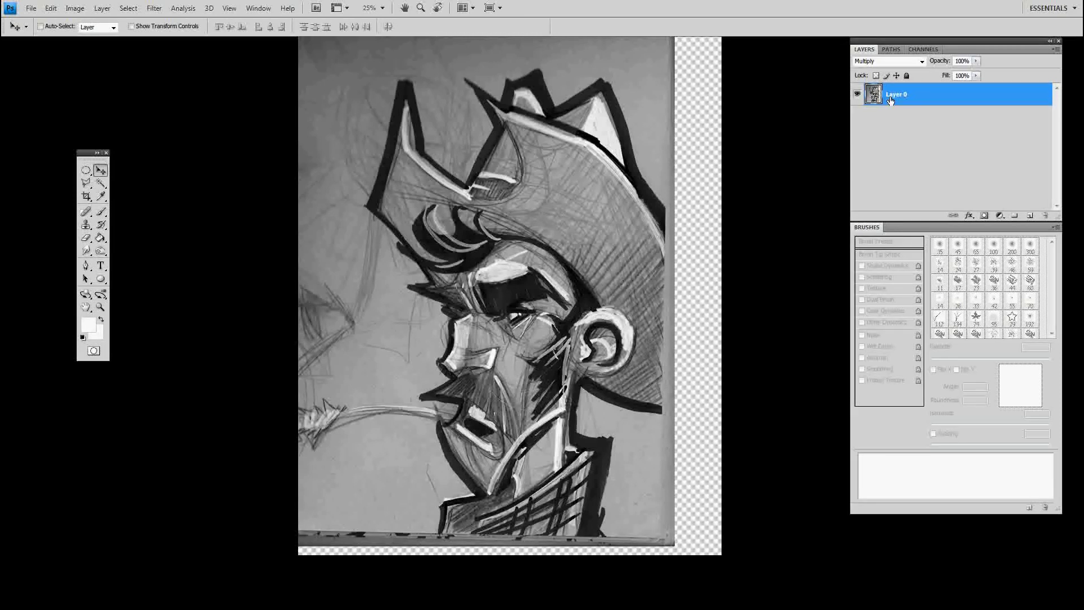
Step: Keep Layer 0 on Multiply, add an empty layer above it and a BG layer below it
click(892, 65)
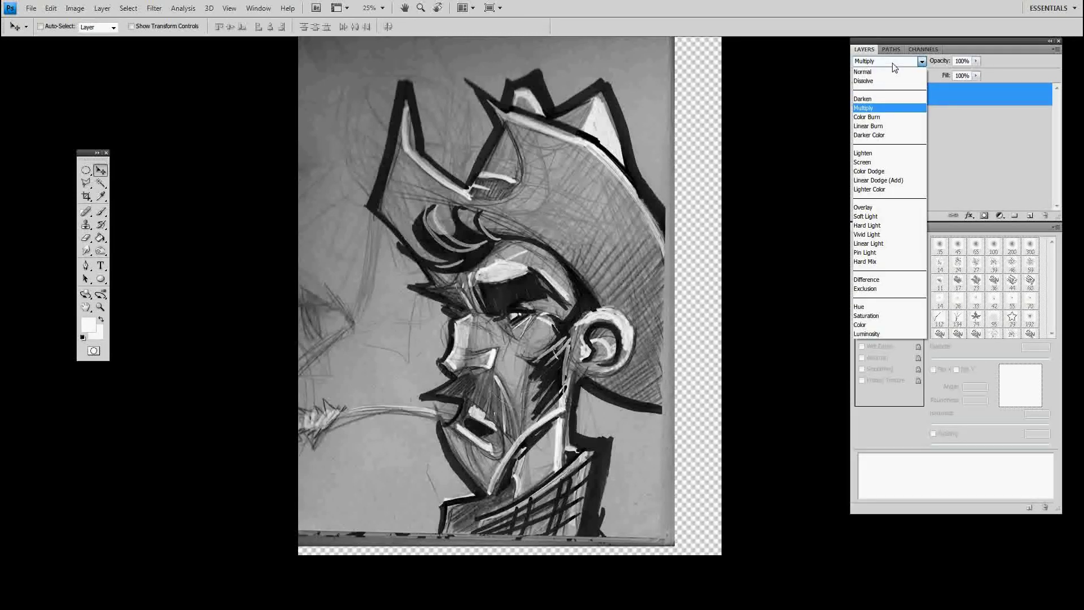
click(892, 62)
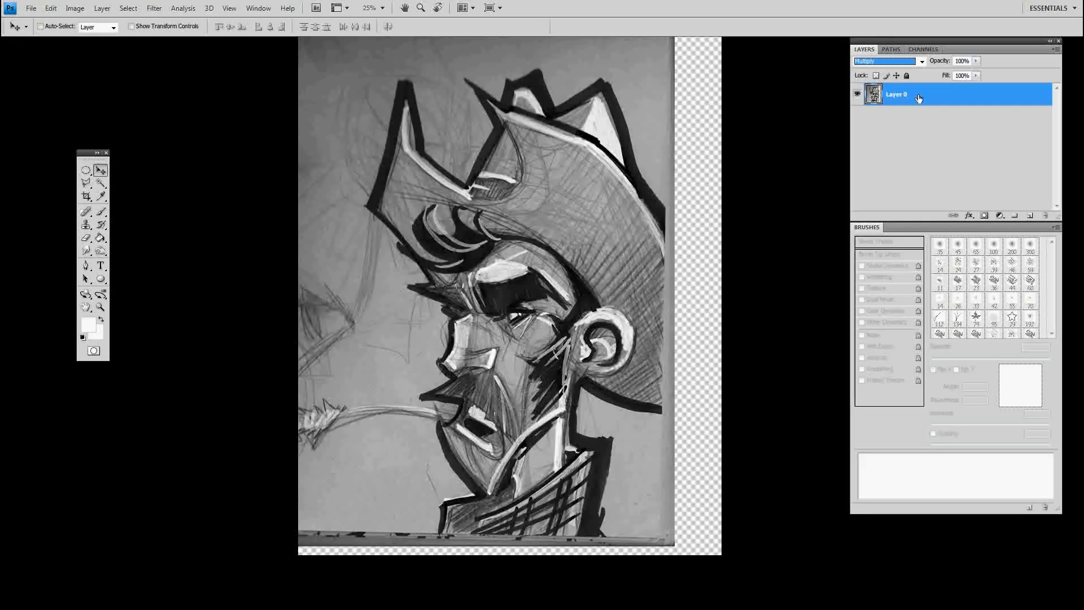
click(1030, 216)
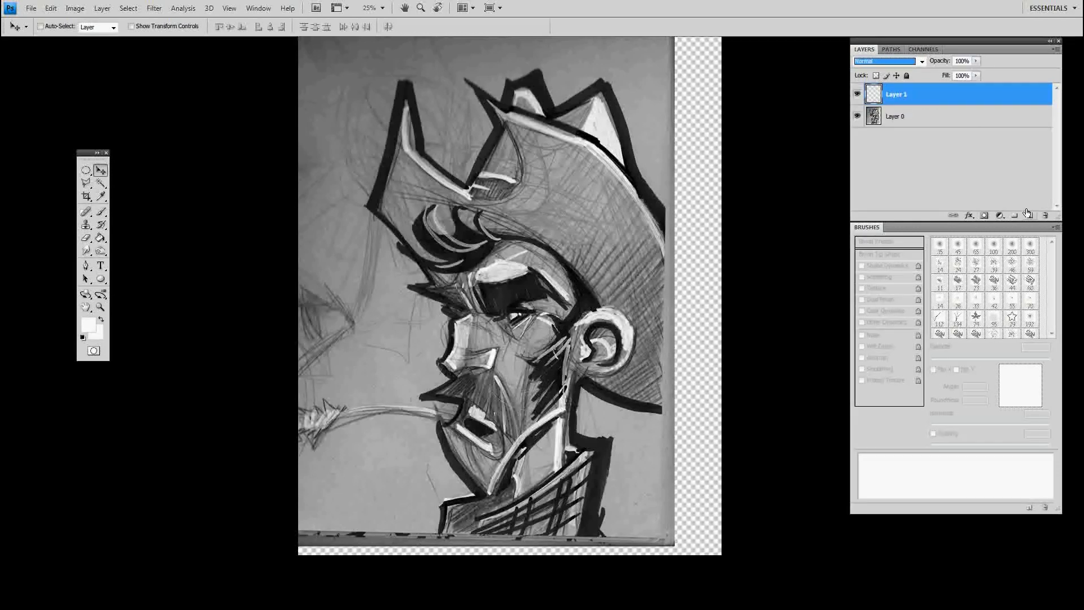
click(967, 119)
click(1028, 218)
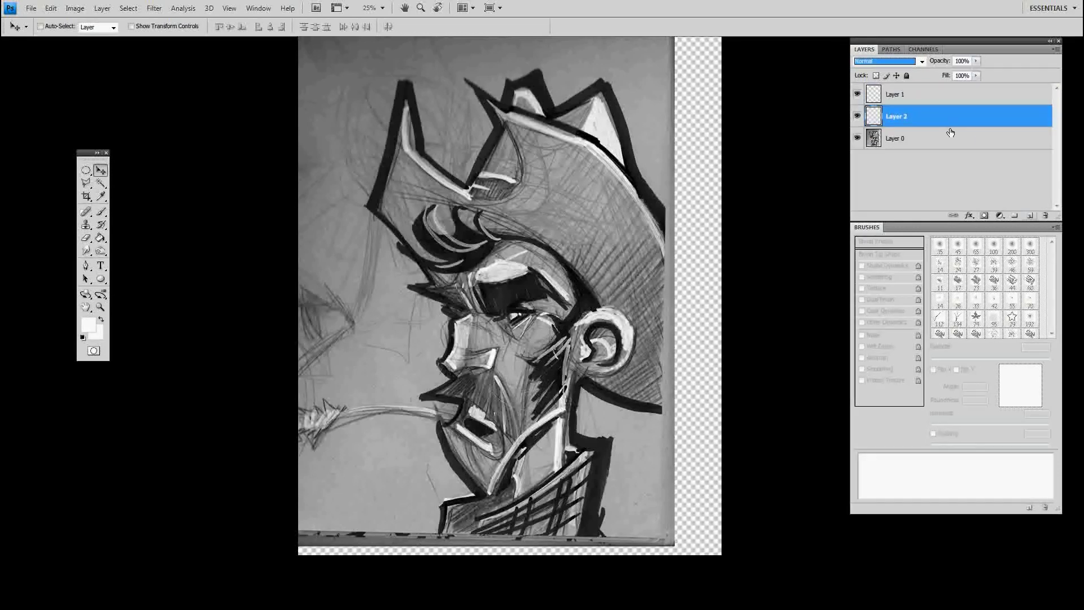
drag(940, 119, 924, 158)
double_click(893, 142)
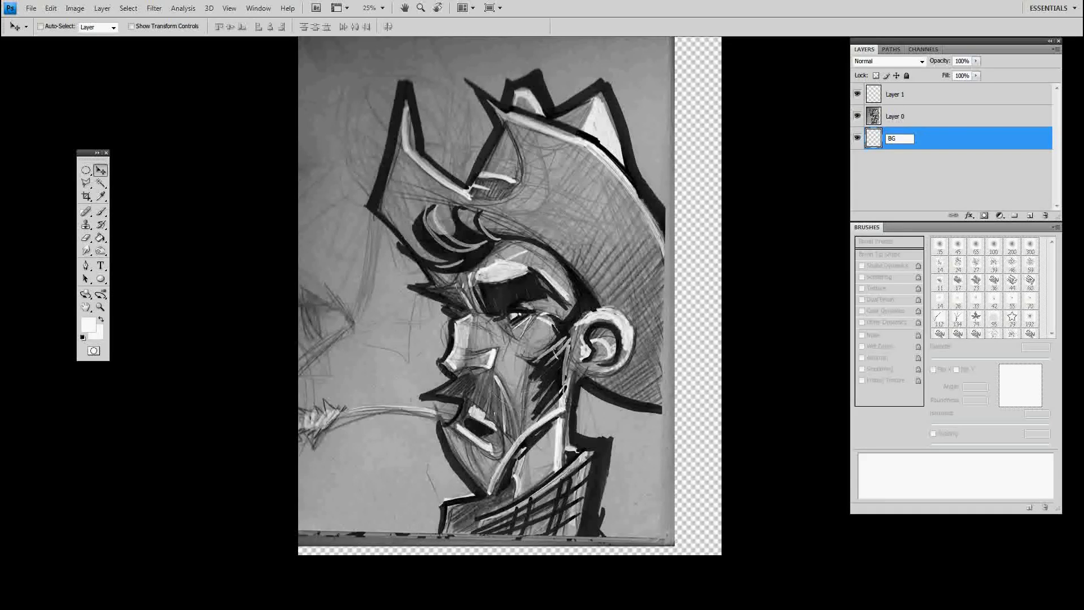
key(Return)
Step: Fill the BG layer with dark blue-grey #3b404a using the Paint Bucket
click(88, 324)
click(391, 481)
drag(433, 469, 407, 488)
drag(551, 446, 548, 435)
drag(424, 463, 420, 482)
click(649, 373)
key(g)
click(627, 230)
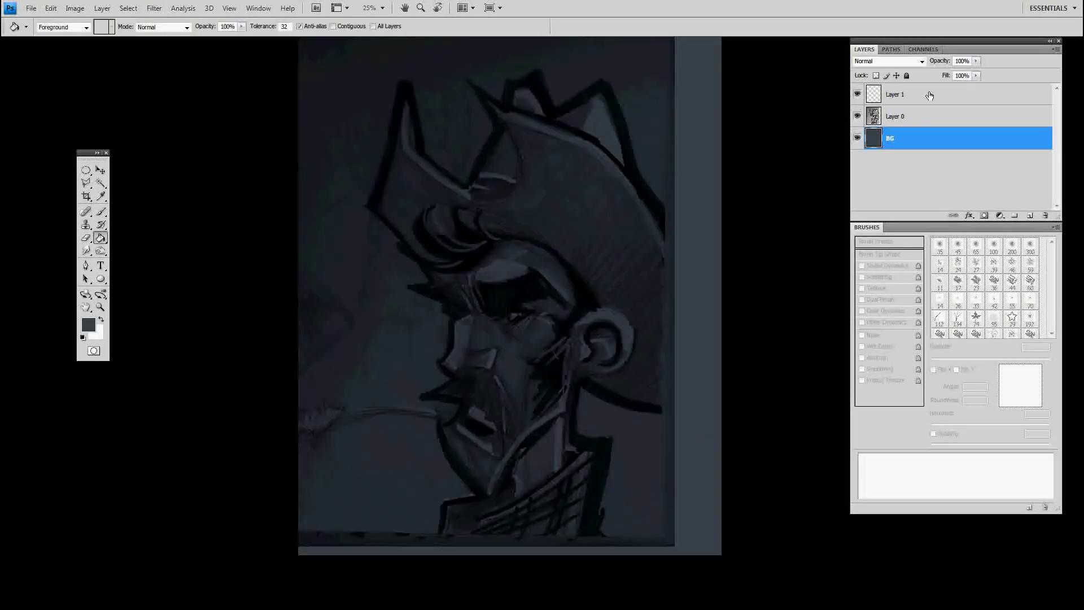
Step: Lower Layer 0's opacity to 14% so the sketch is a faint trace, then select Layer 1
click(905, 116)
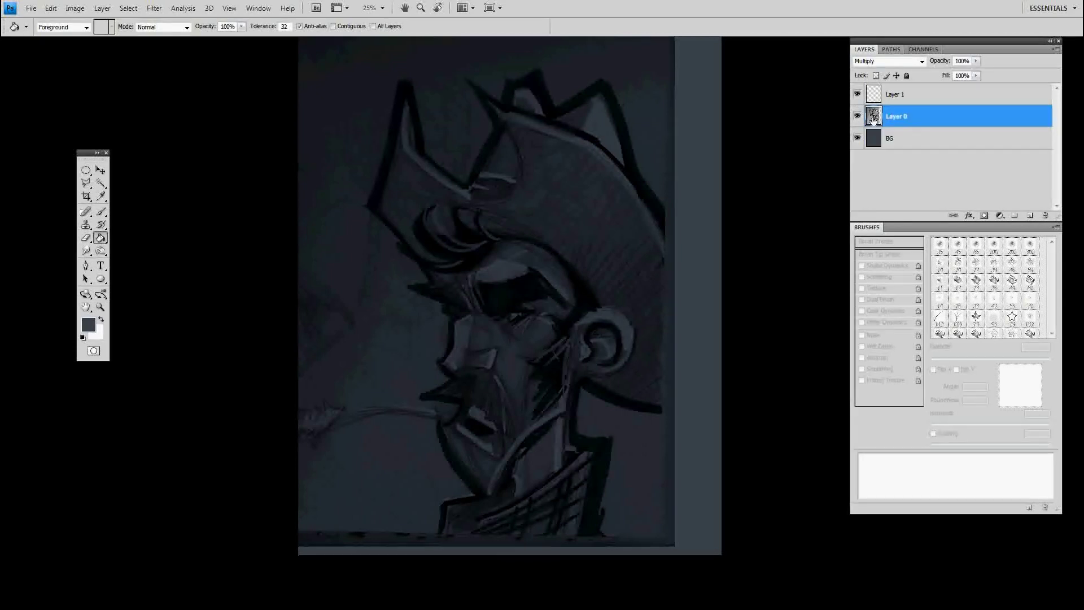
click(857, 117)
click(857, 117)
click(858, 117)
click(858, 117)
click(913, 100)
click(897, 111)
drag(976, 61, 929, 79)
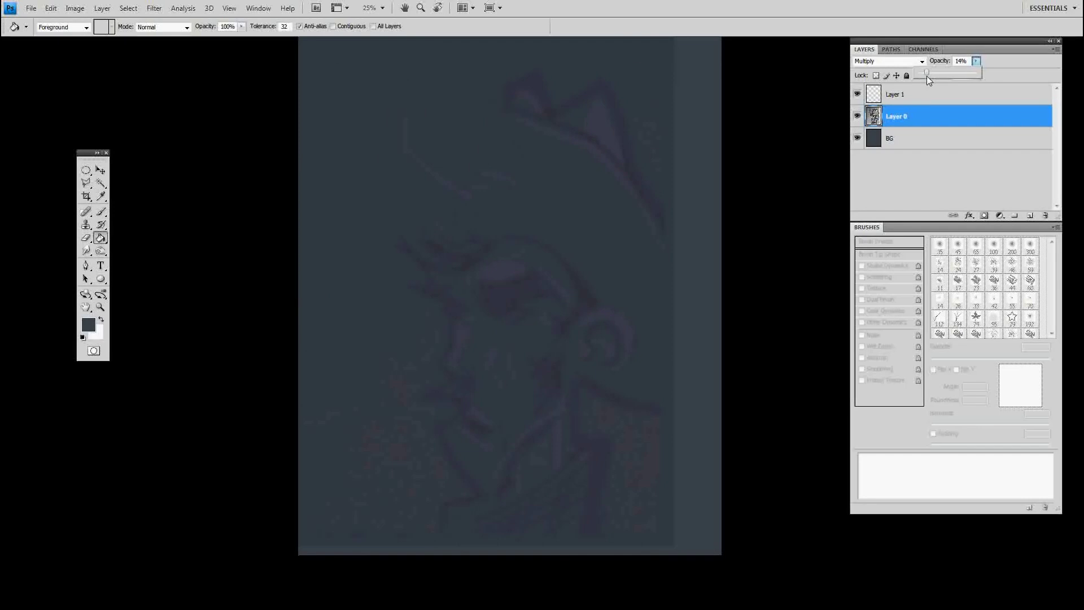
click(896, 103)
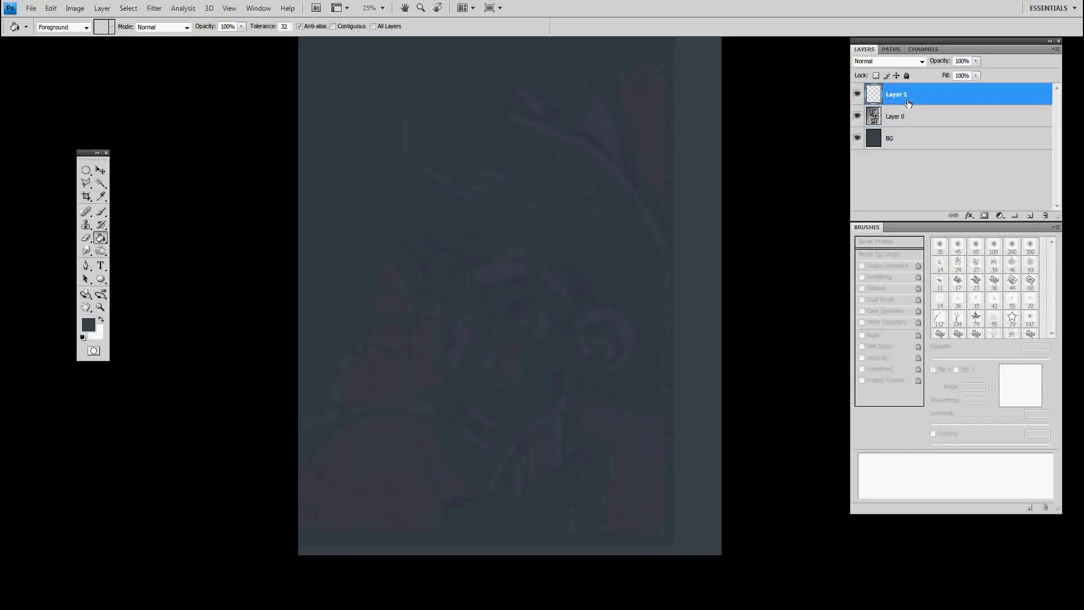
Step: With the Pen tool active, pick muted pink-red ad5e6d as the foreground colour
key(p)
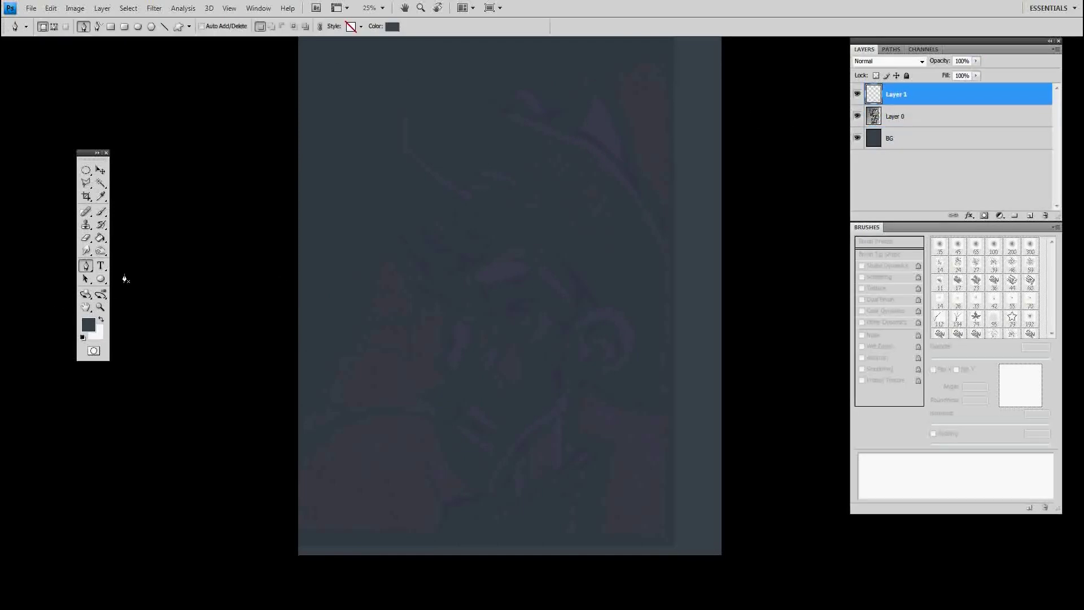
click(88, 325)
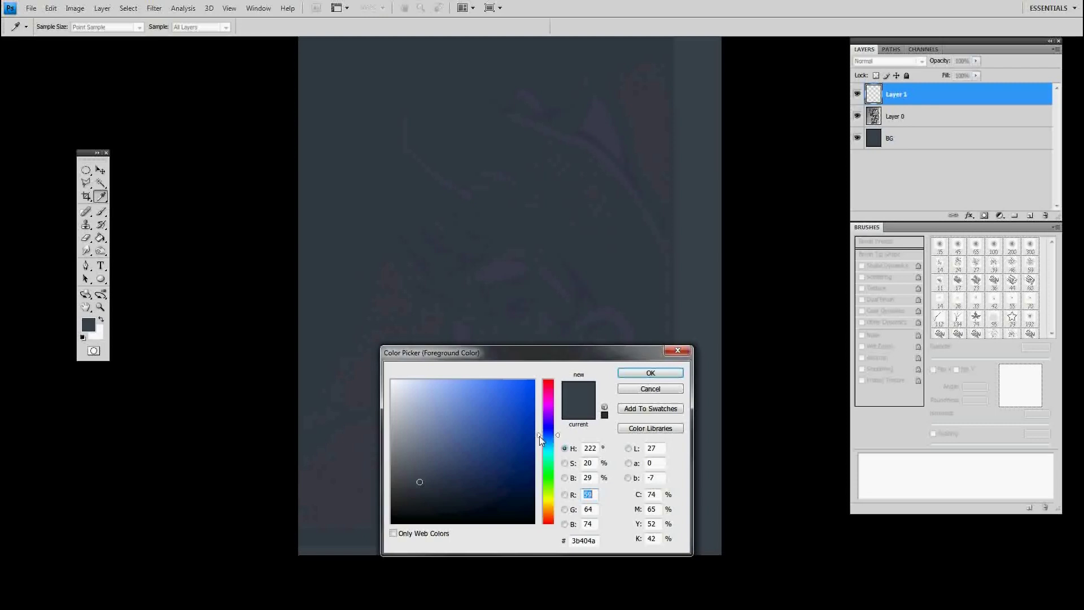
drag(542, 442, 546, 519)
drag(482, 487, 496, 436)
mouse_move(551, 397)
mouse_down()
mouse_move(552, 380)
mouse_move(552, 405)
mouse_move(541, 386)
mouse_up()
drag(487, 435, 457, 426)
click(550, 385)
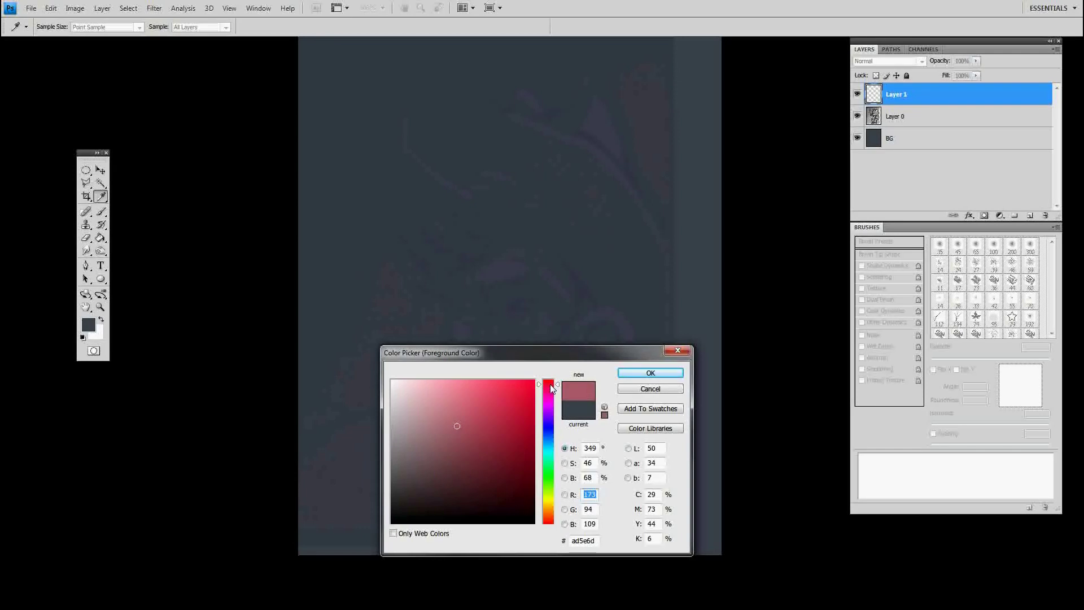
click(650, 373)
key(p)
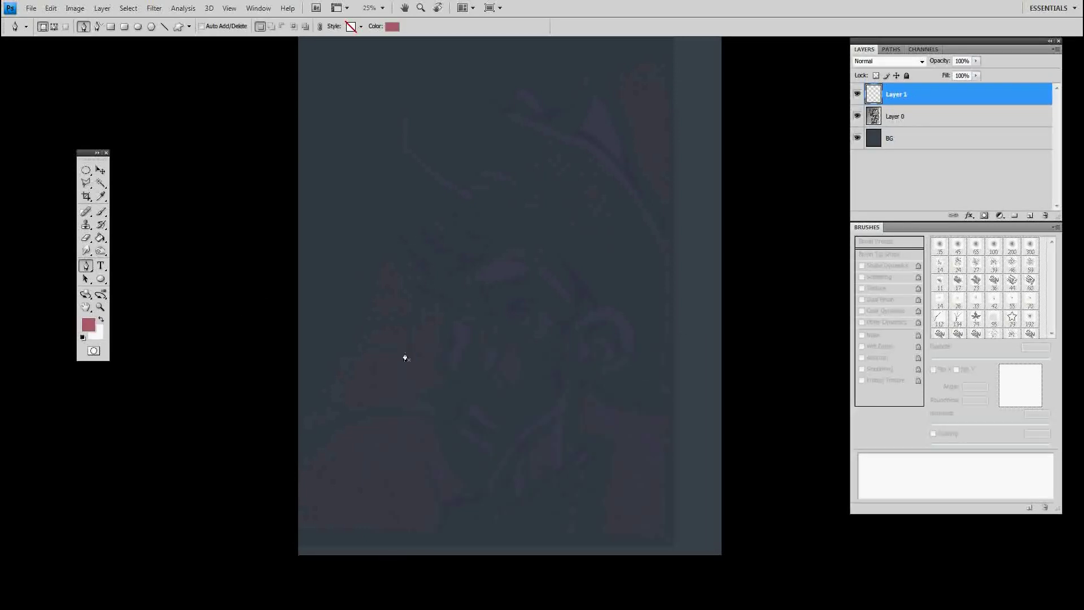
Step: At 50% zoom, trace the front of the face with the Pen tool in shape mode, down to the chin and jaw
key(ctrl+plus)
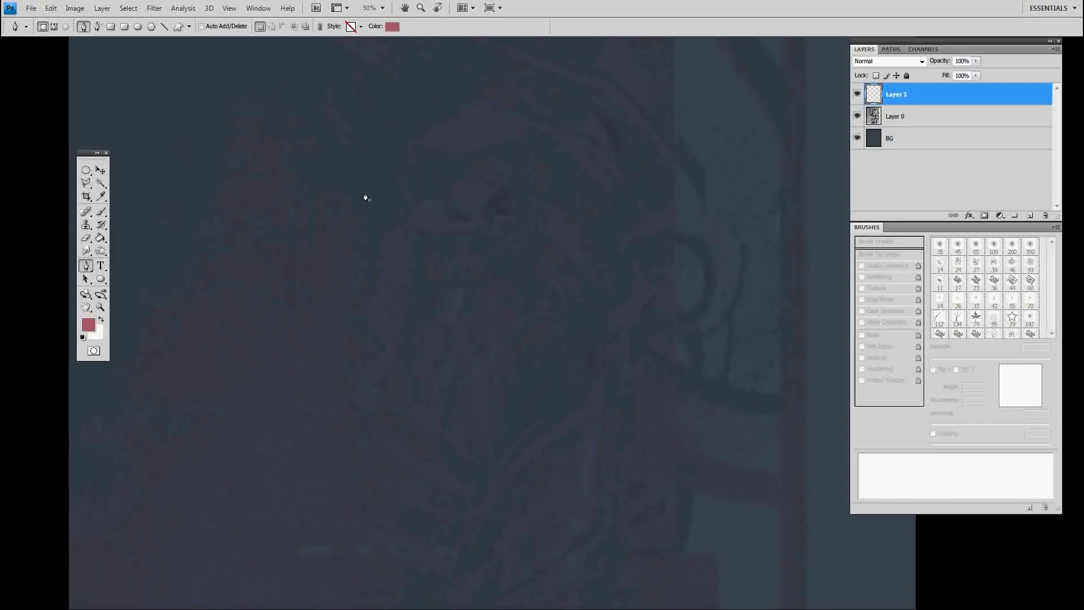
click(376, 232)
click(373, 285)
click(352, 311)
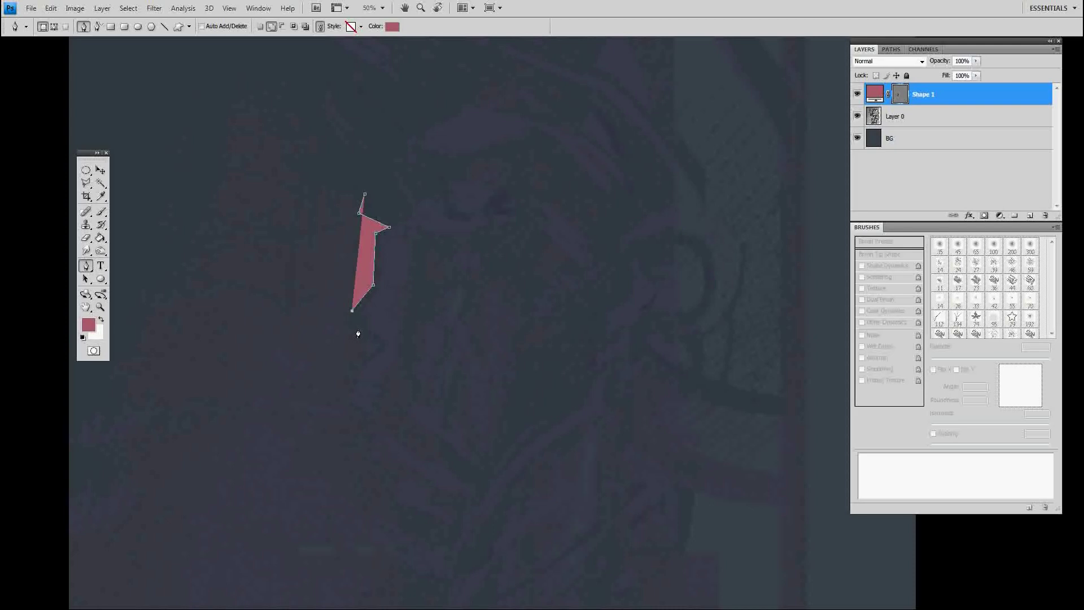
drag(380, 342, 398, 352)
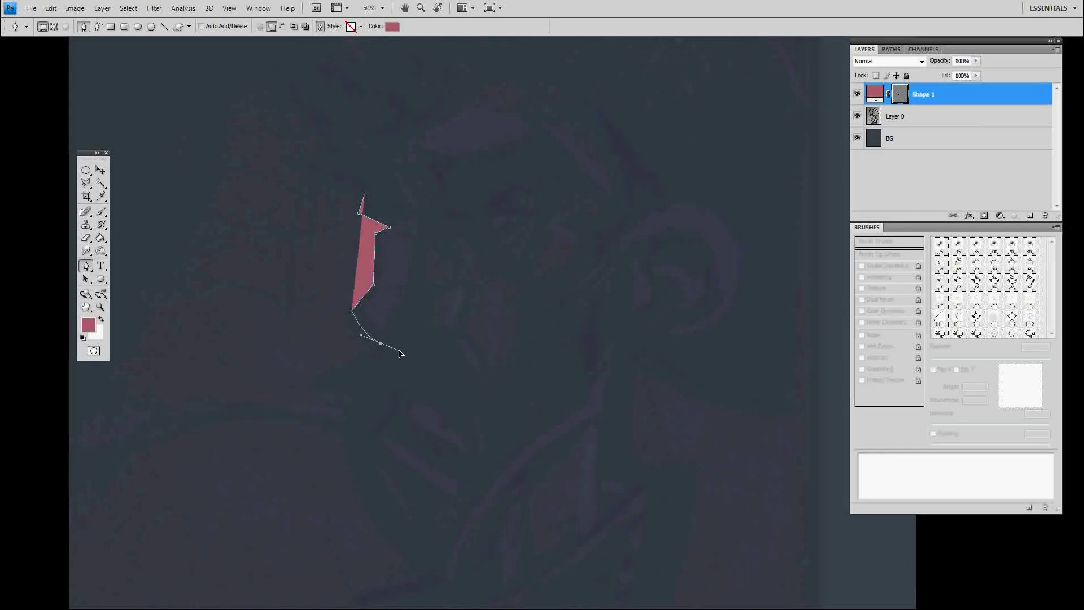
click(392, 401)
drag(356, 432, 497, 503)
scroll(356, 438, down, 3)
drag(521, 348, 611, 289)
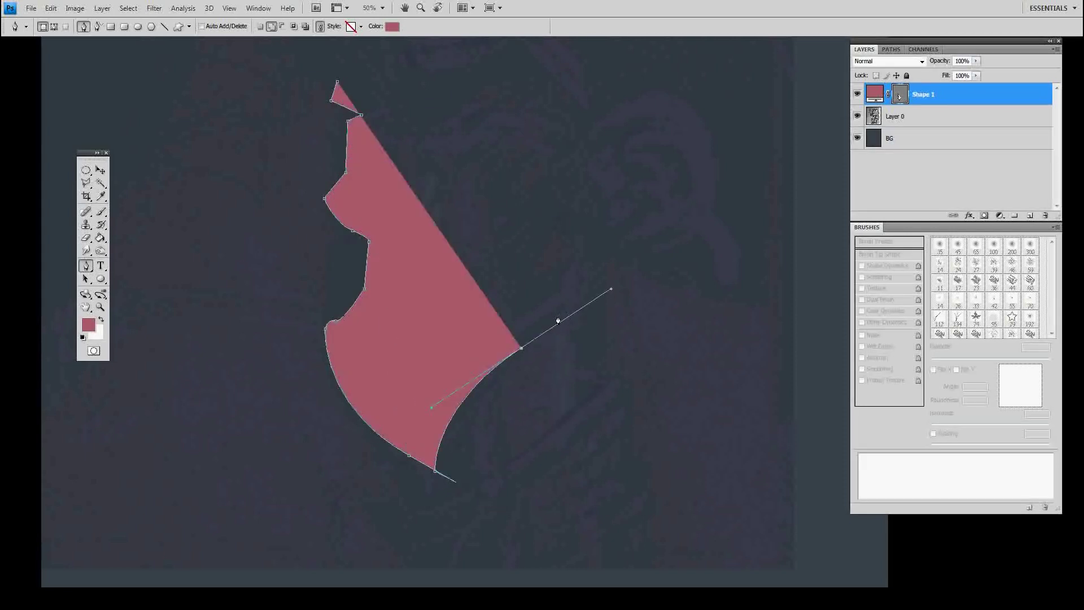
Step: Move Shape 1 beneath Layer 0 and continue the outline up the back of the head
drag(933, 96, 932, 127)
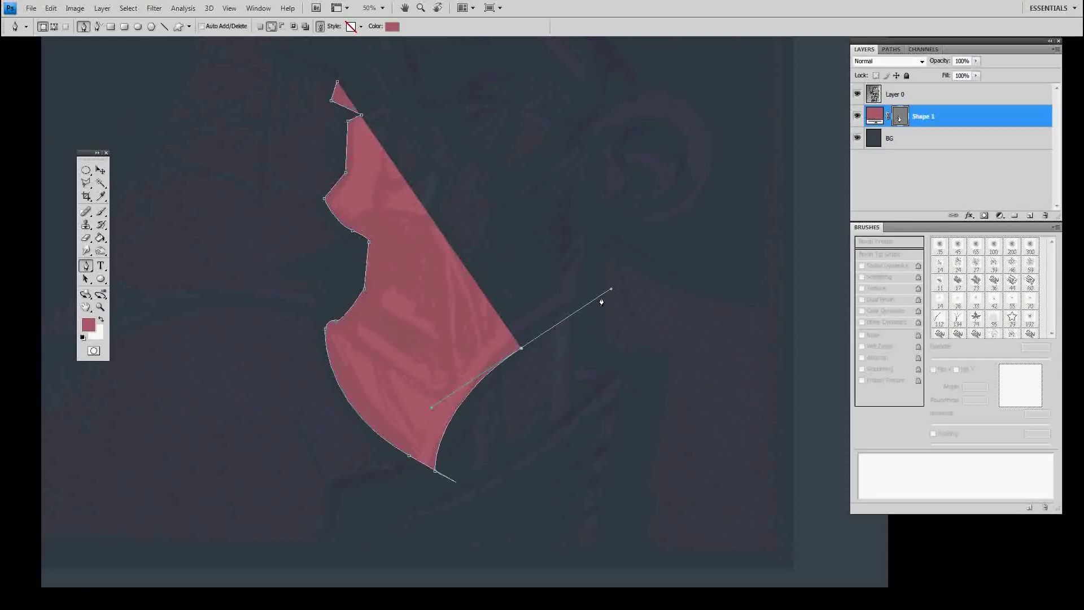
click(579, 303)
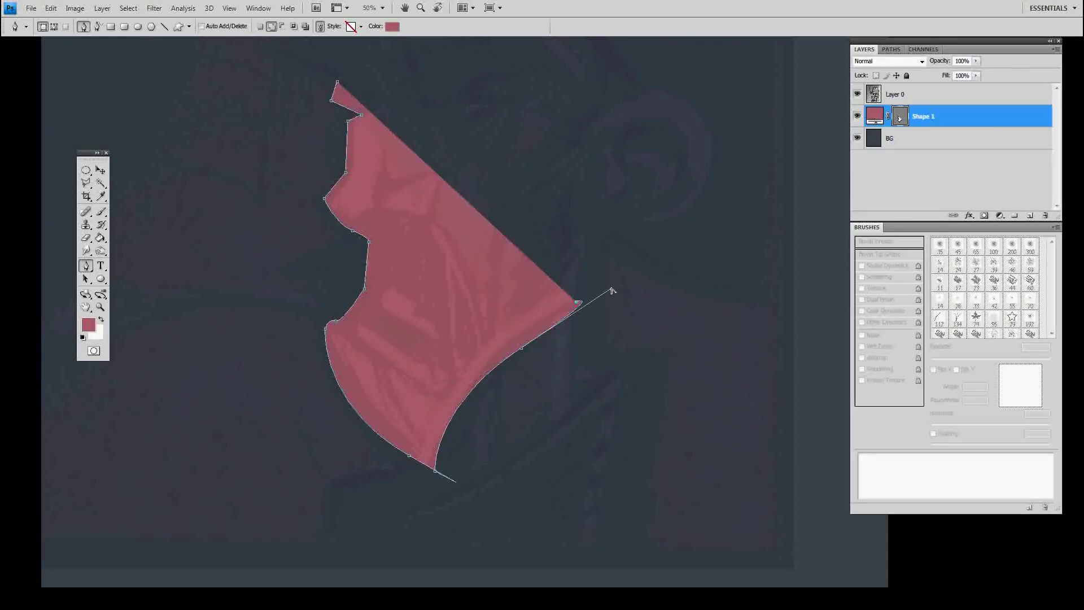
key(alt)
key(alt)
drag(611, 292, 550, 395)
drag(564, 291, 561, 274)
click(552, 259)
click(562, 216)
click(588, 192)
Step: Curve the outline across the head top and down the forehead, then close and commit the shape
scroll(612, 199, up, 3)
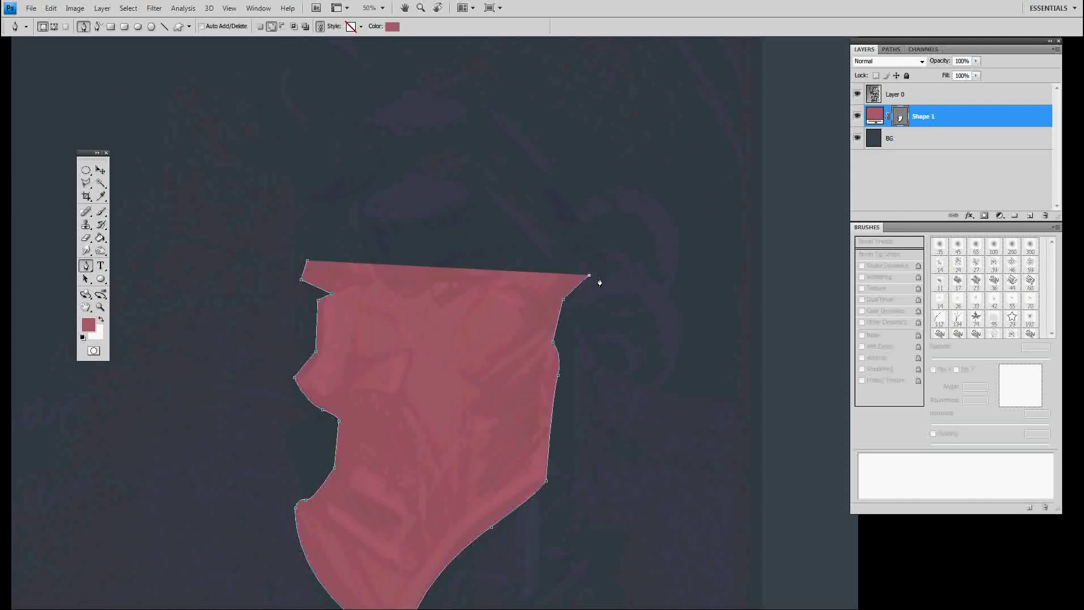
drag(483, 145, 446, 137)
click(420, 142)
click(374, 187)
click(361, 206)
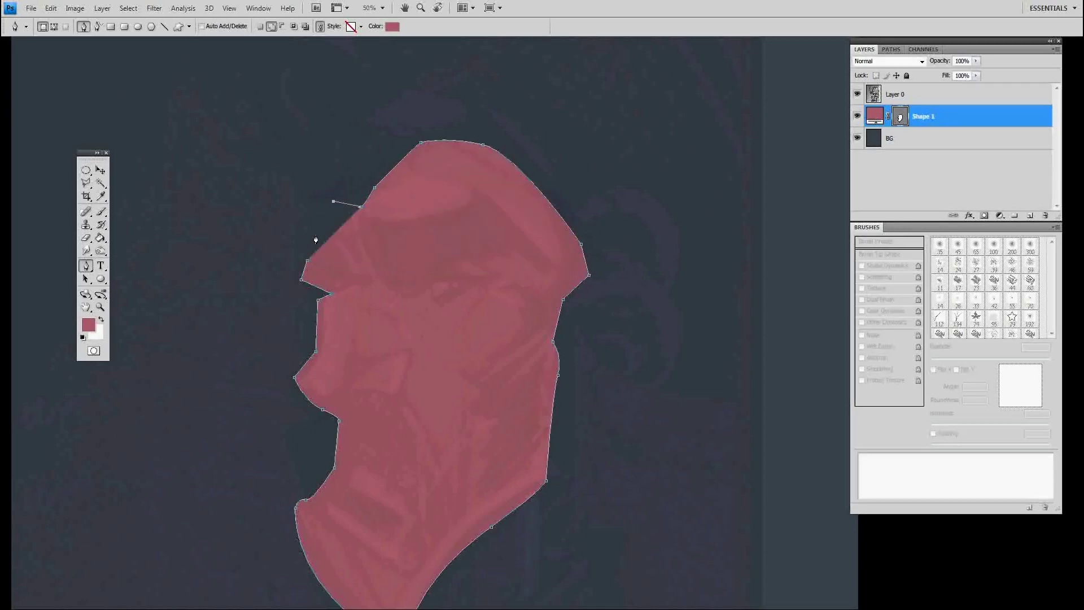
click(333, 201)
click(313, 233)
click(301, 263)
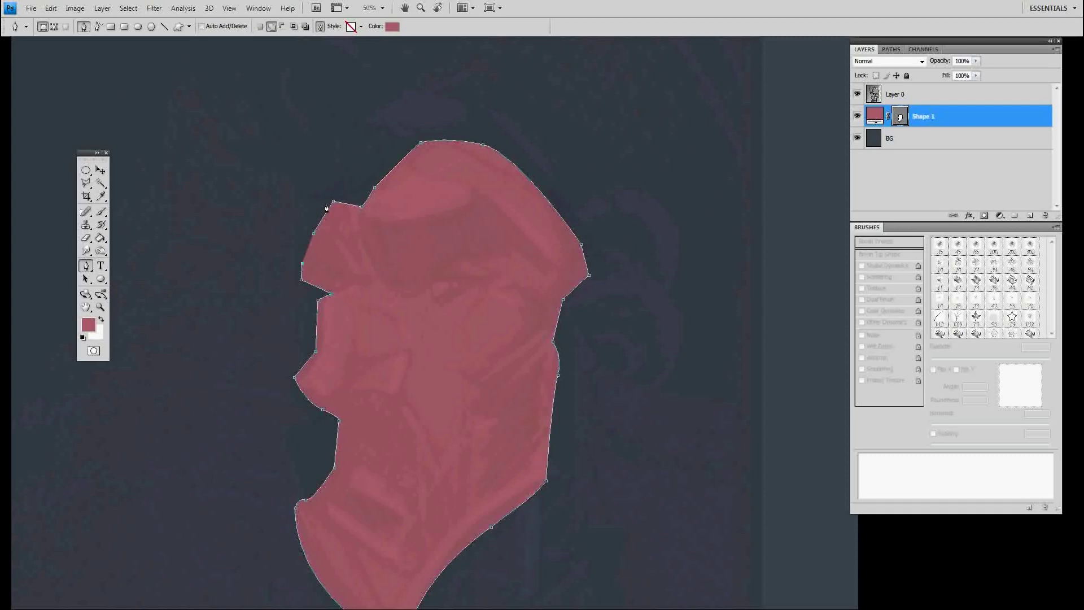
key(Return)
scroll(506, 260, down, 3)
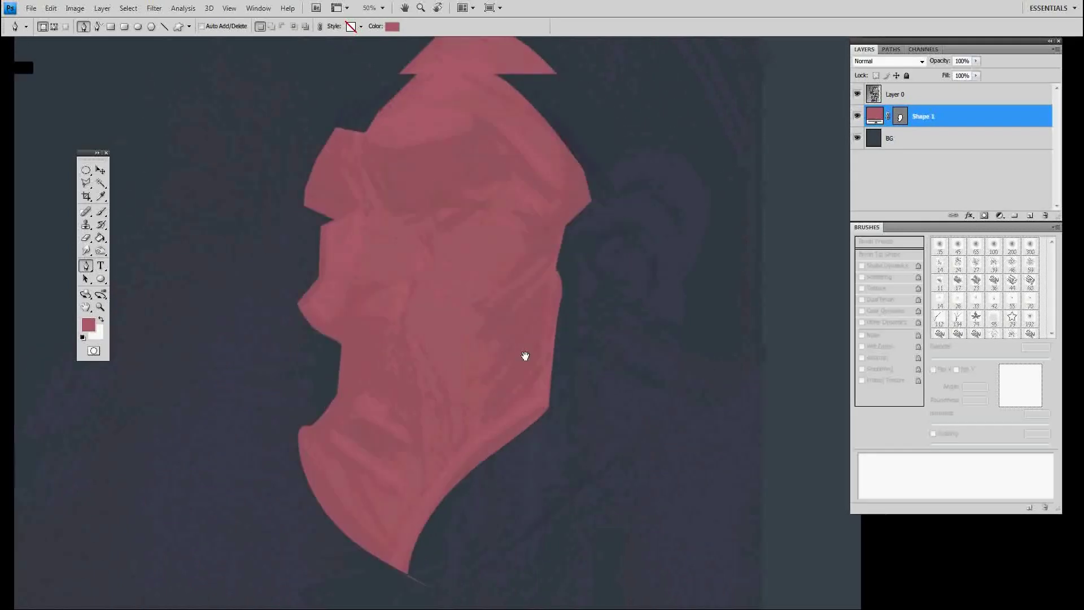
Step: Rename Shape 1 to '1', put it in a new group 'face', and load its outline as a selection
double_click(921, 117)
key(BackSpace)
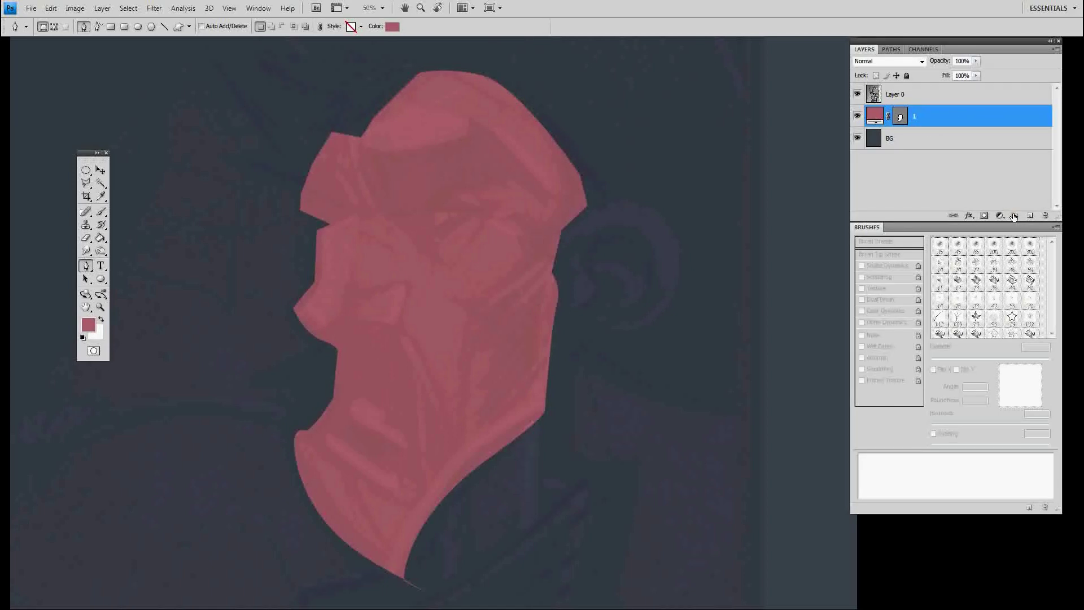
click(1015, 215)
double_click(904, 113)
text(face)
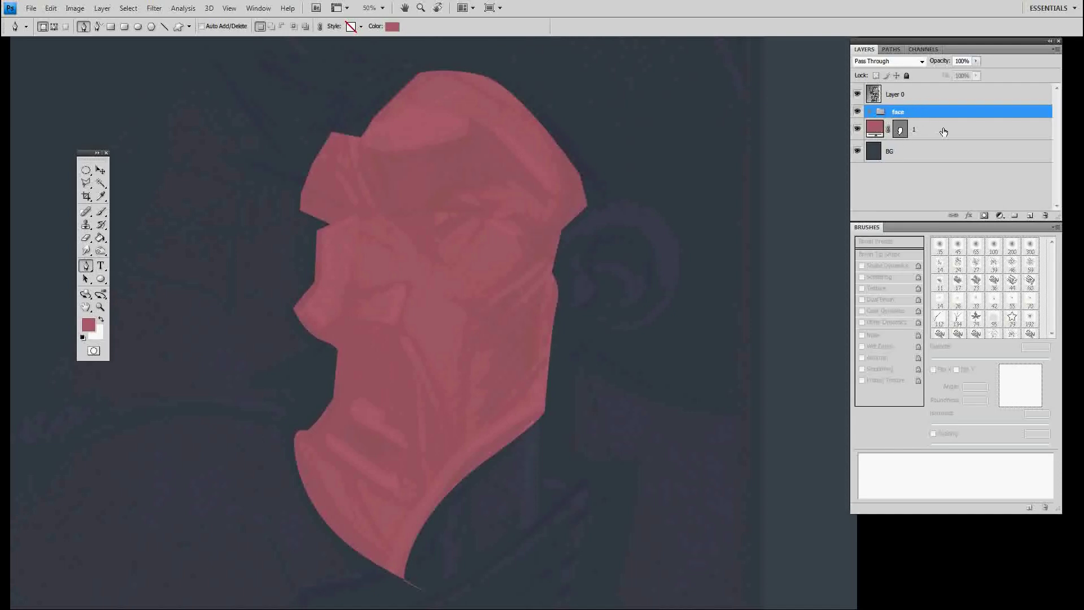
click(915, 133)
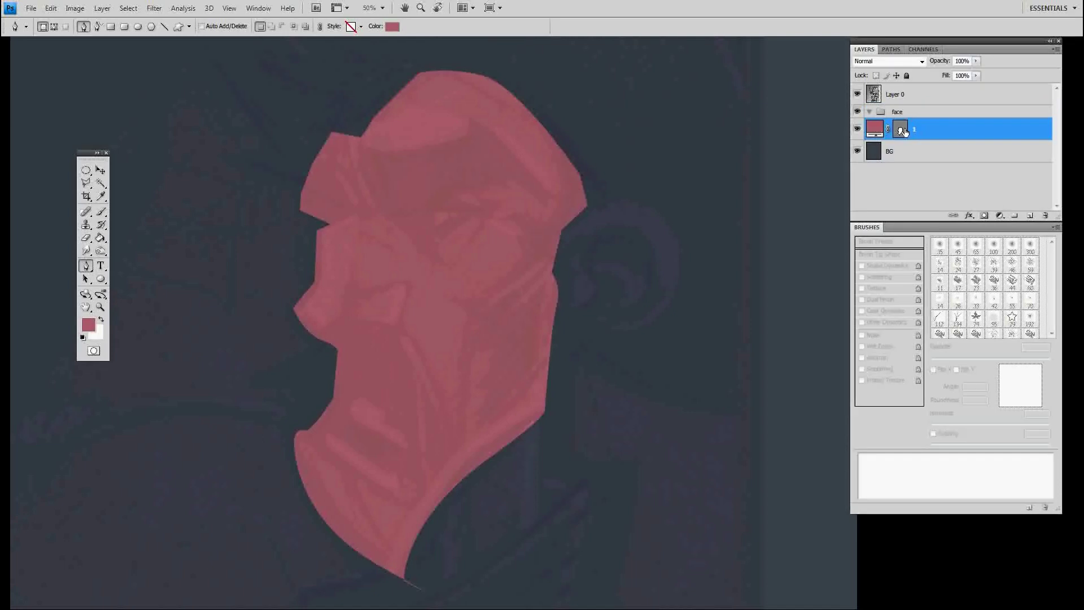
drag(923, 133, 925, 114)
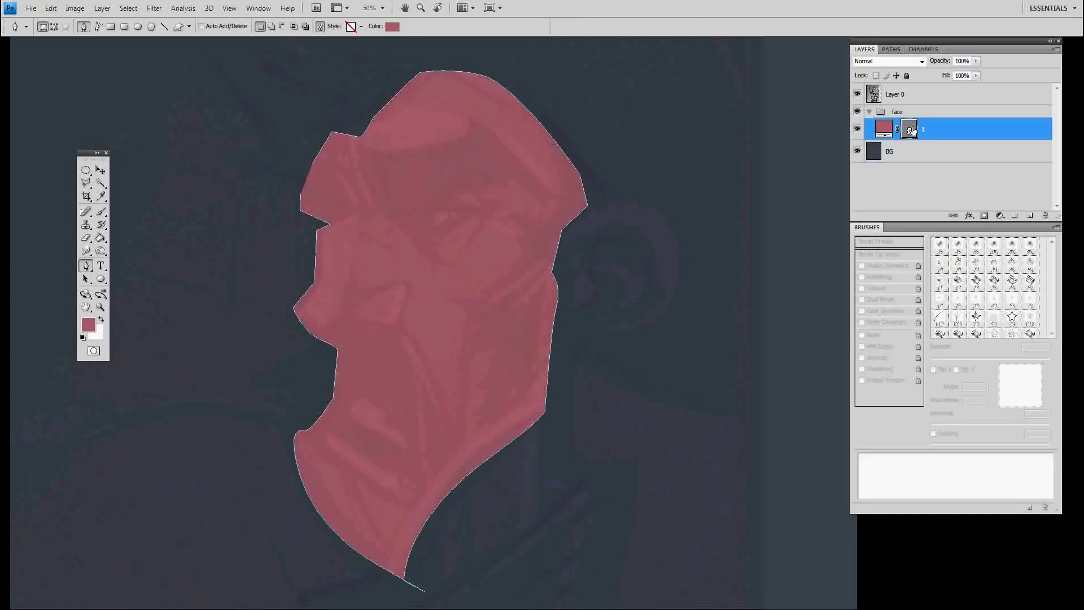
ctrl+click(911, 131)
Step: Mask the face group to the selection, then add and select a new layer '2' above layer 1
click(901, 114)
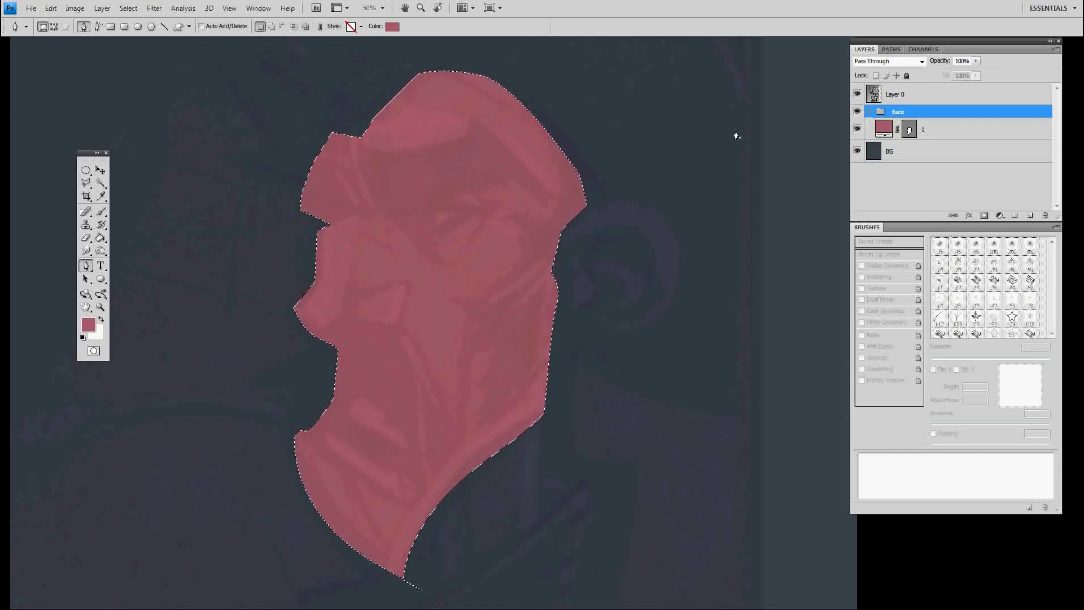
click(984, 216)
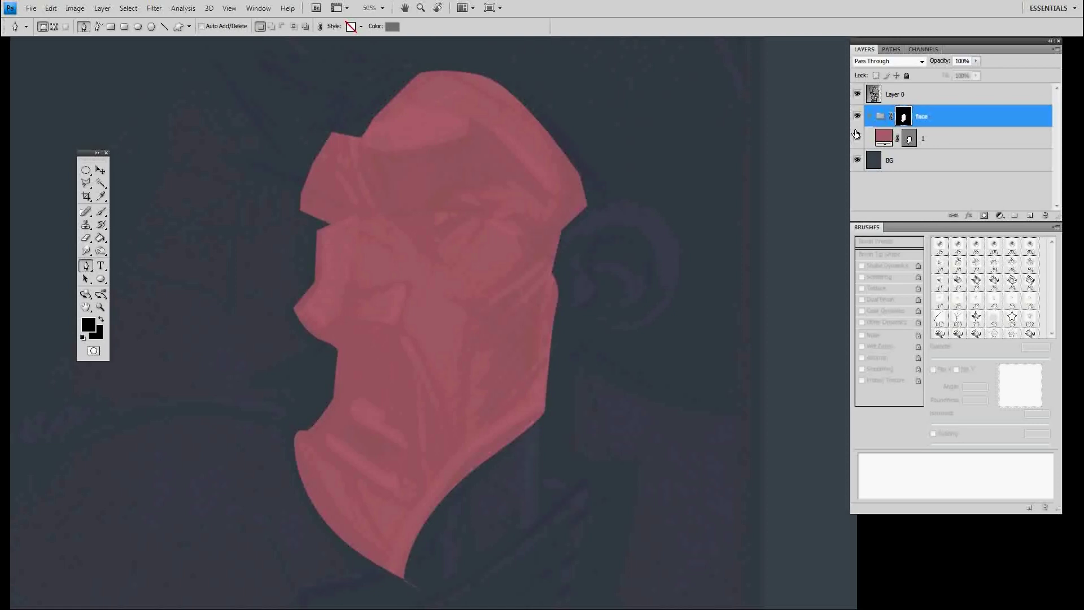
click(916, 141)
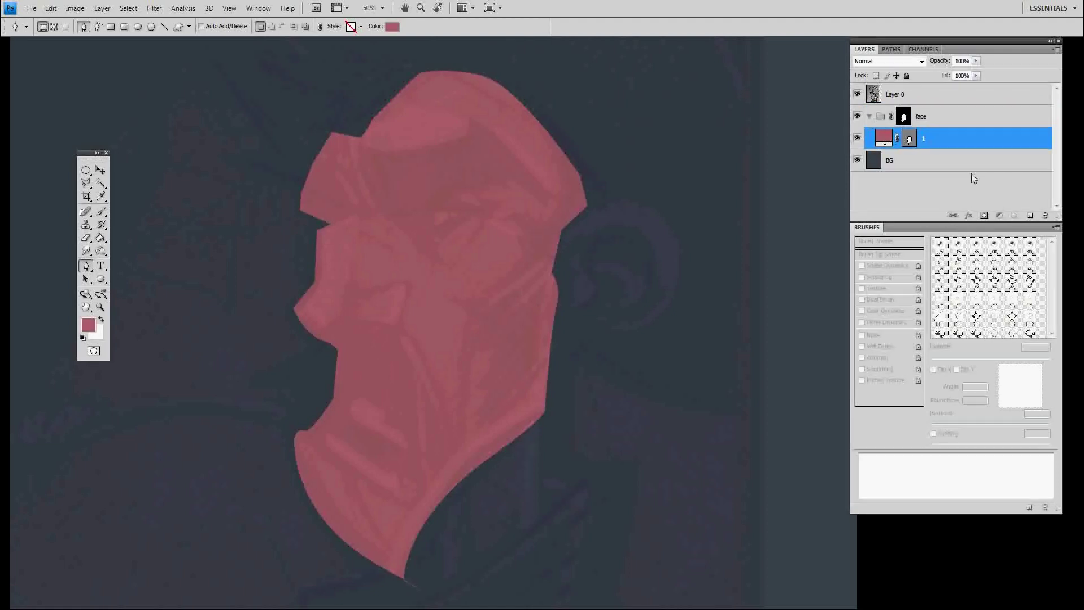
click(1029, 216)
double_click(909, 139)
text(2)
key(Return)
click(926, 169)
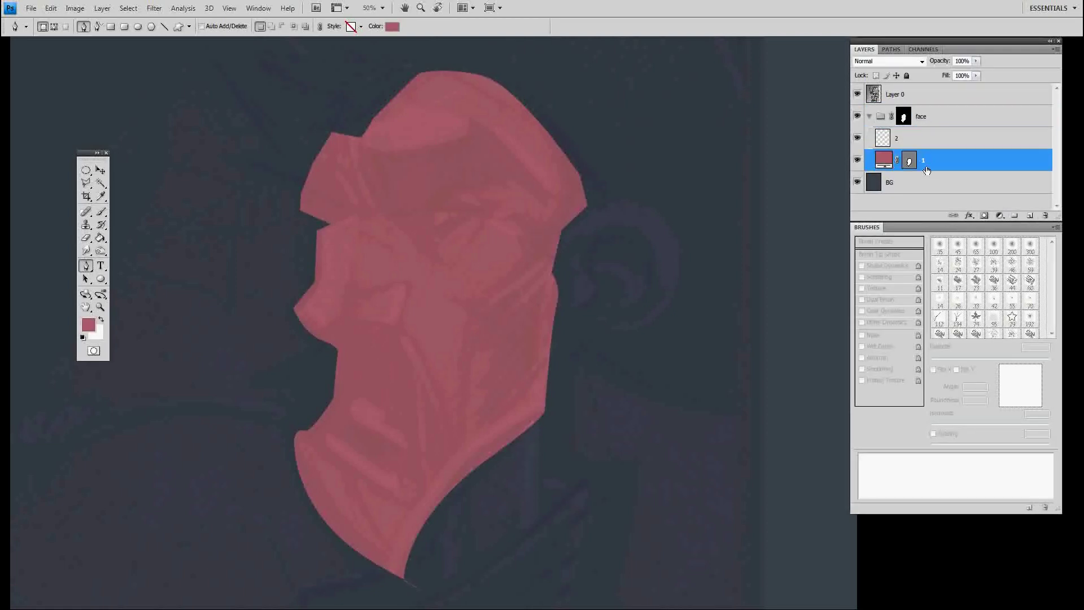
click(906, 143)
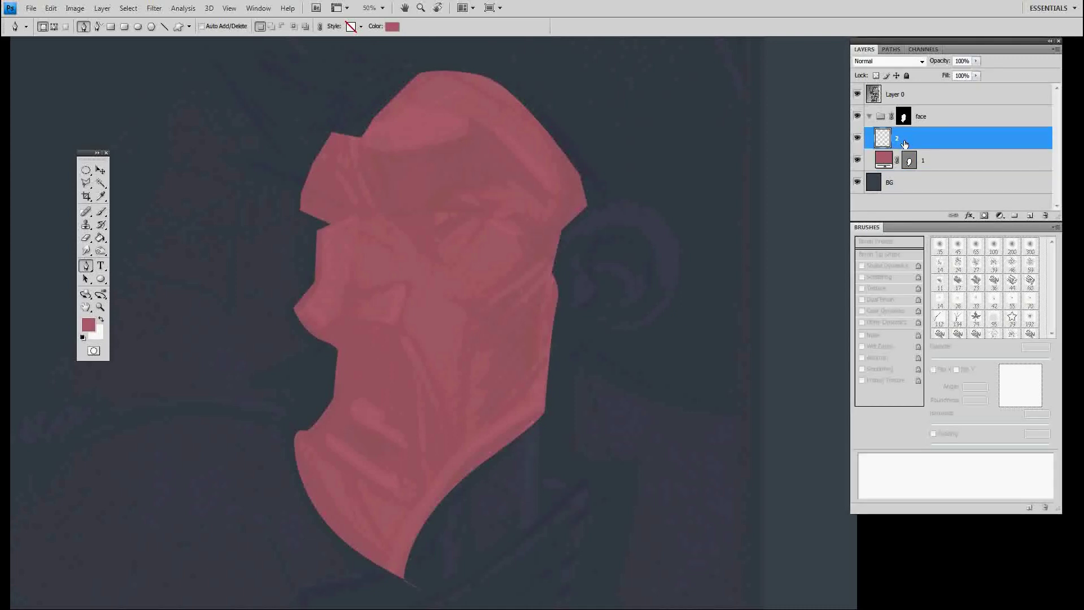
Step: Set a hard round brush to 123 px and make the foreground colour a bright orange
key(v)
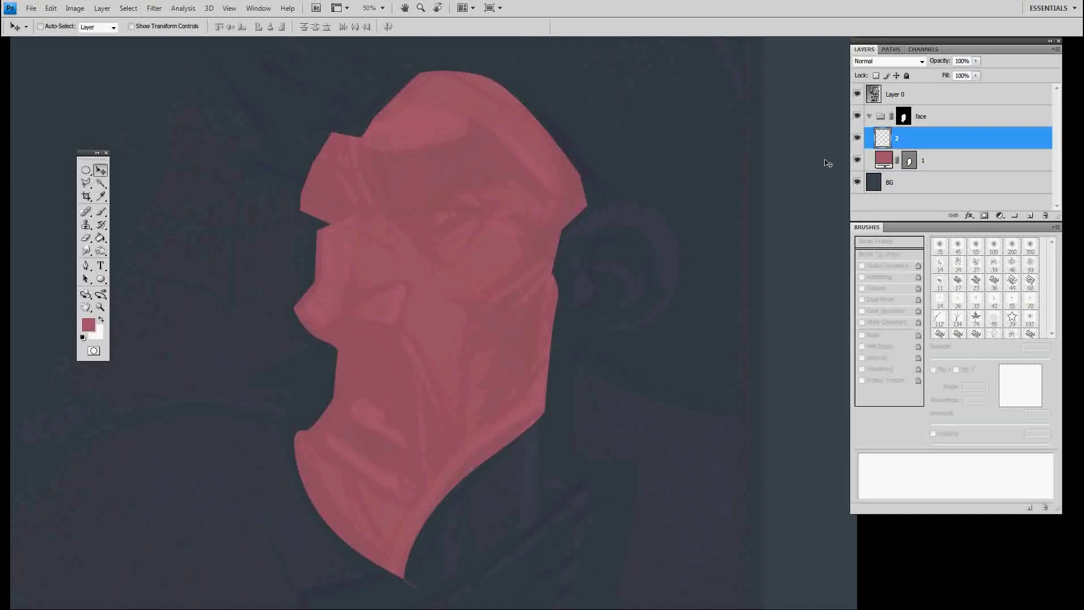
key(b)
right_click(526, 258)
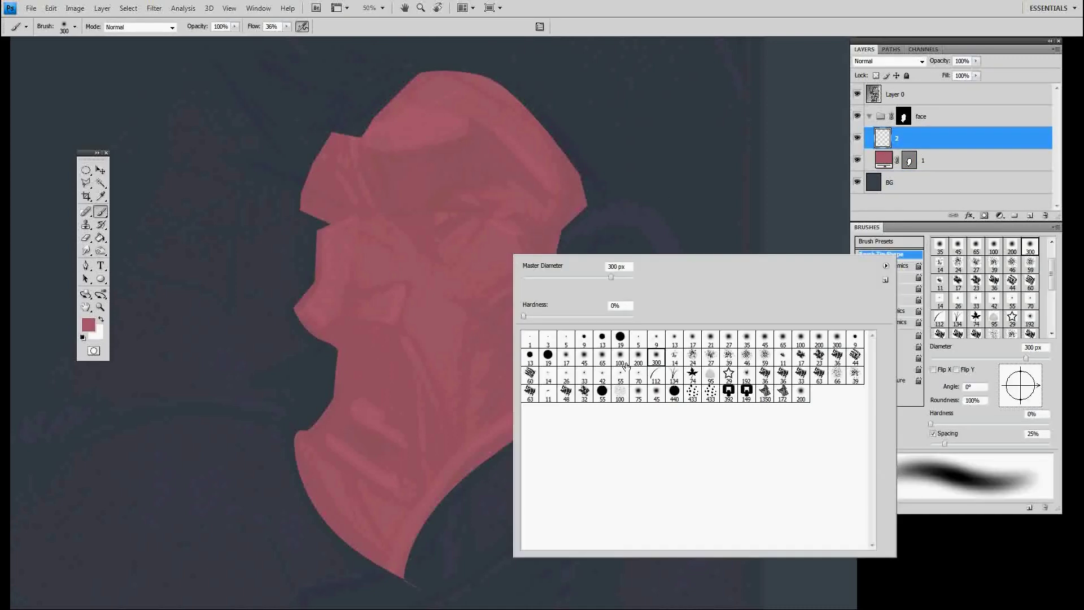
click(675, 392)
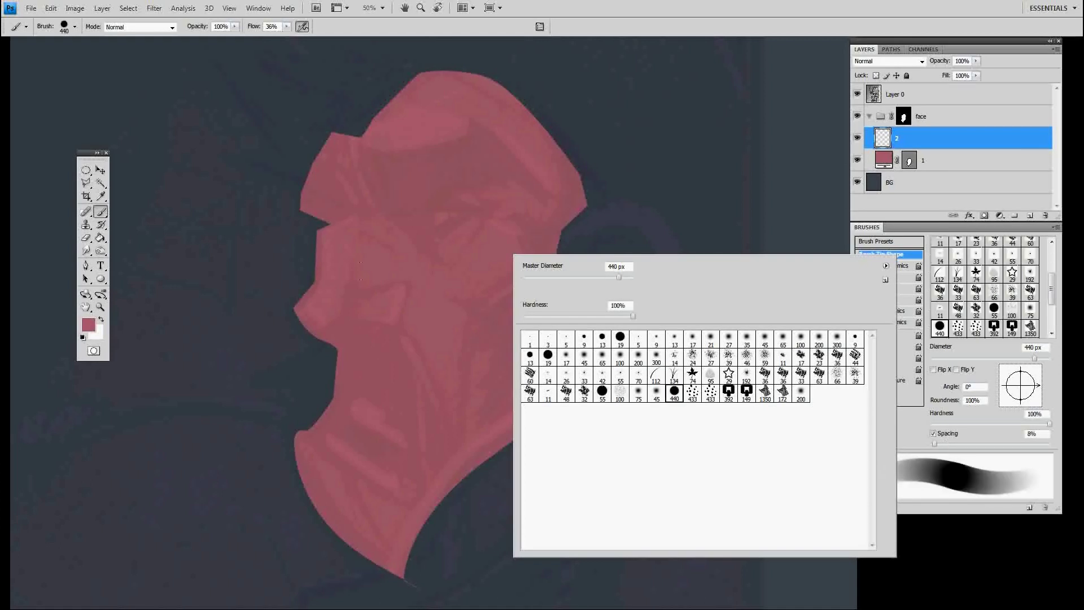
drag(578, 278, 584, 278)
click(89, 325)
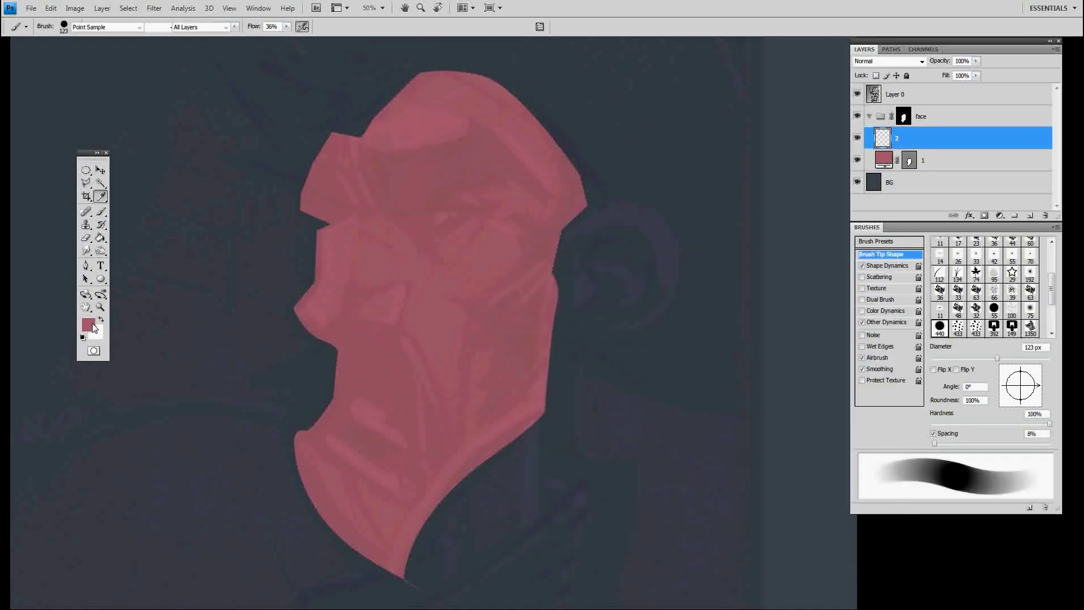
click(475, 402)
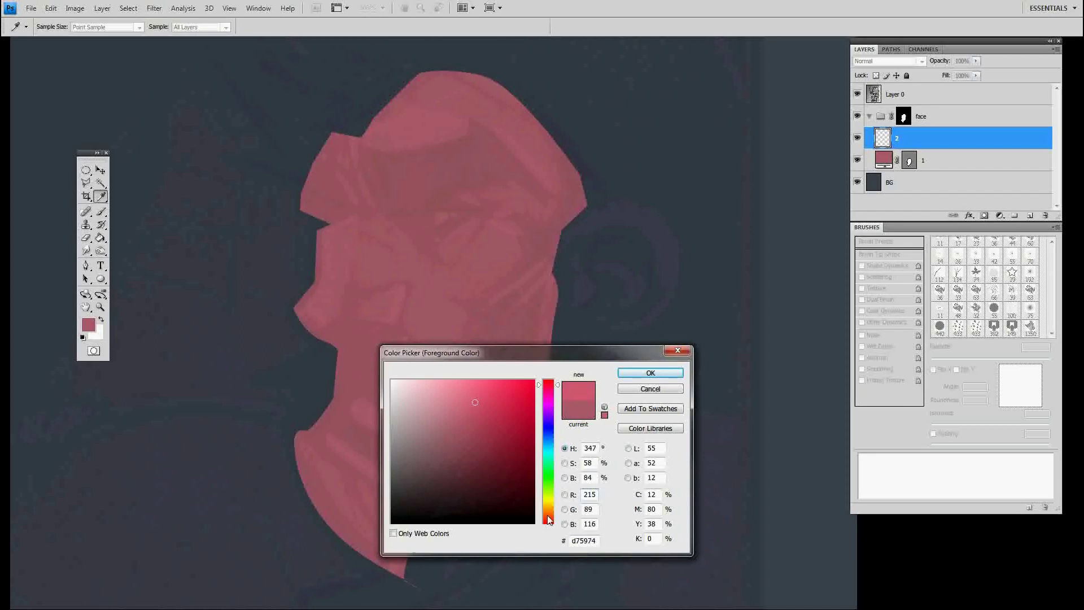
click(550, 516)
click(474, 389)
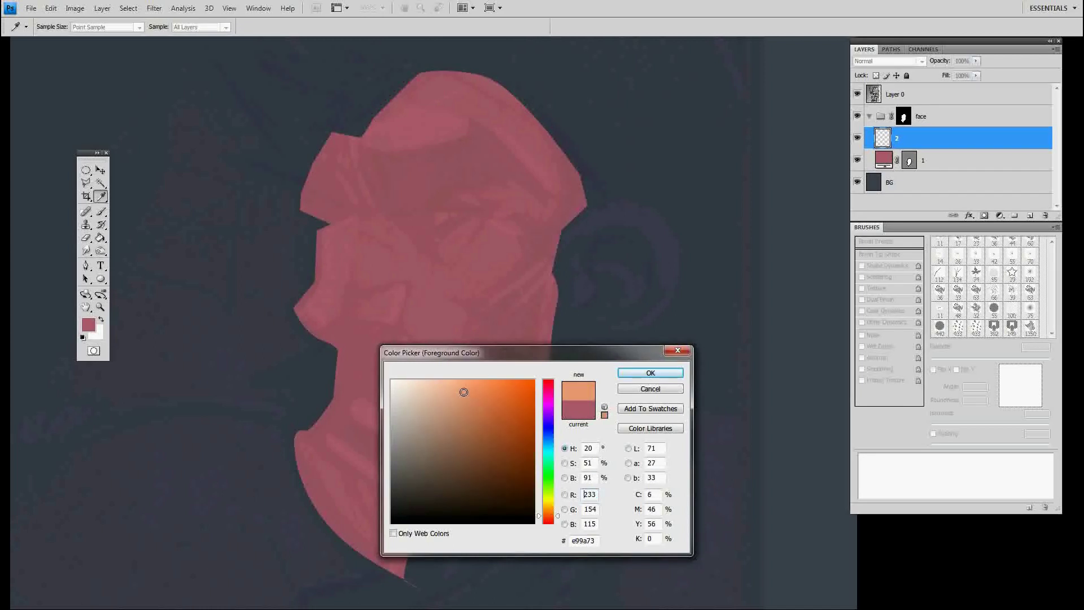
click(644, 374)
Step: Paint orange highlights on the forehead edge, nose and brow, using 31 px and 72 px brushes
key(b)
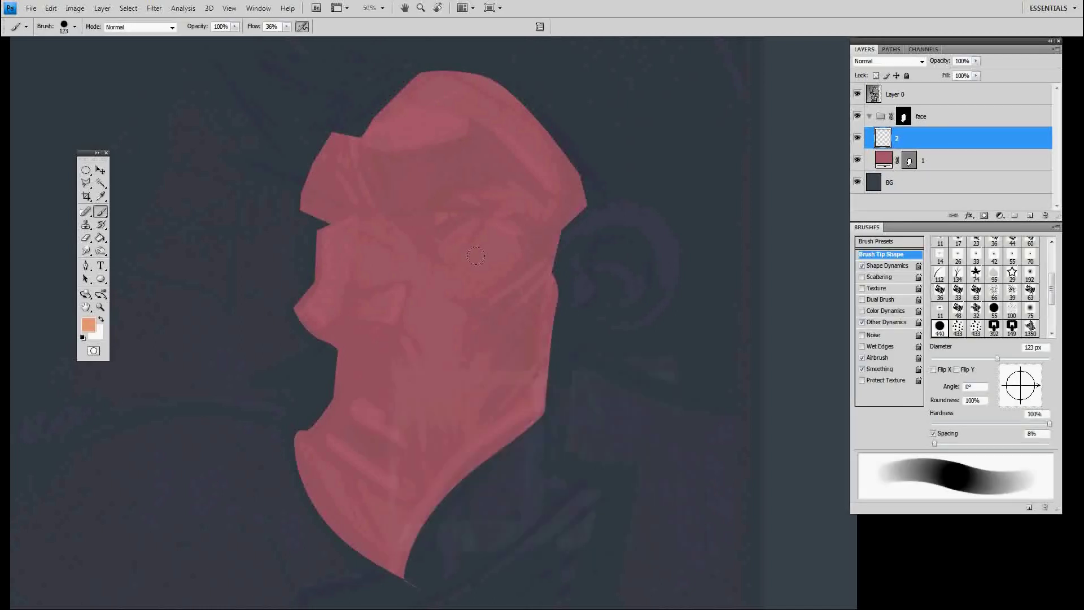
drag(488, 241, 481, 262)
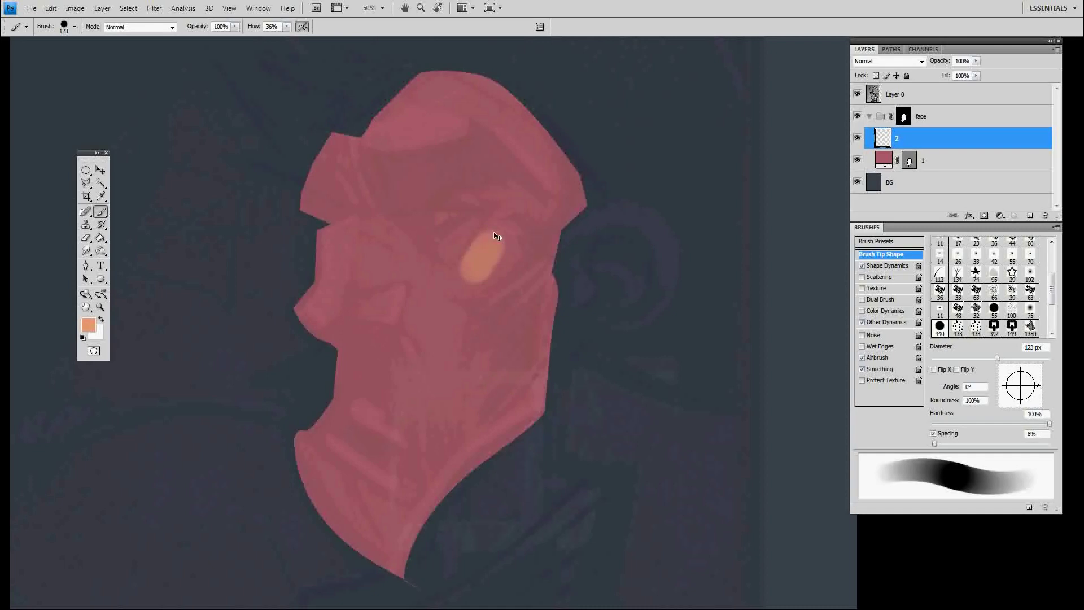
key(ctrl+z)
mouse_move(334, 248)
mouse_down()
mouse_move(316, 293)
mouse_move(371, 308)
mouse_move(314, 296)
mouse_move(321, 307)
mouse_move(383, 289)
mouse_move(315, 316)
mouse_move(395, 291)
mouse_up()
right_click(316, 291)
text(31)
key(Return)
drag(393, 250, 399, 330)
mouse_move(342, 310)
mouse_down()
mouse_move(363, 295)
mouse_move(333, 327)
mouse_move(405, 322)
mouse_move(329, 348)
mouse_move(339, 318)
mouse_move(338, 371)
mouse_move(334, 316)
mouse_up()
right_click(333, 327)
key(Return)
mouse_move(329, 273)
mouse_down()
mouse_move(364, 275)
mouse_move(335, 238)
mouse_move(363, 252)
mouse_move(337, 202)
mouse_move(361, 224)
mouse_move(379, 271)
mouse_move(507, 214)
mouse_move(395, 269)
mouse_move(381, 263)
mouse_move(405, 244)
mouse_move(367, 254)
mouse_move(395, 234)
mouse_move(356, 245)
mouse_move(422, 212)
mouse_move(358, 227)
mouse_move(408, 200)
mouse_move(354, 217)
mouse_move(380, 202)
mouse_move(401, 160)
mouse_move(518, 209)
mouse_move(489, 206)
mouse_move(559, 256)
mouse_move(470, 156)
mouse_move(558, 227)
mouse_move(542, 195)
mouse_move(551, 221)
mouse_up()
Step: Soften the edges of the orange crown with a soft-brush Eraser
key(e)
right_click(478, 176)
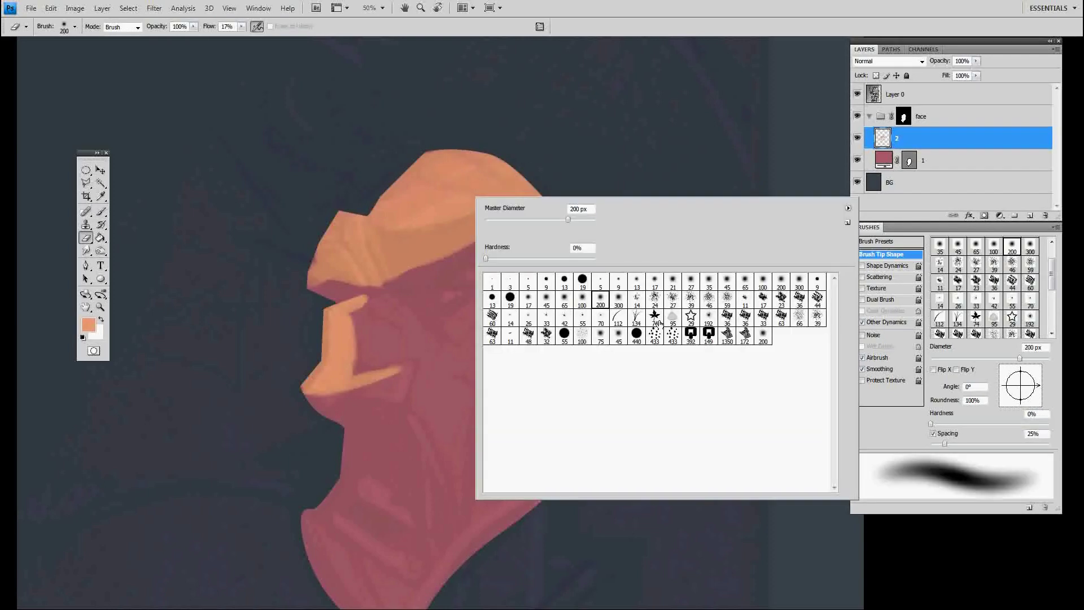
click(763, 335)
key(Return)
mouse_move(564, 243)
mouse_down()
mouse_move(531, 186)
mouse_move(368, 157)
mouse_move(384, 194)
mouse_move(323, 237)
mouse_move(315, 277)
mouse_up()
key(ctrl+z)
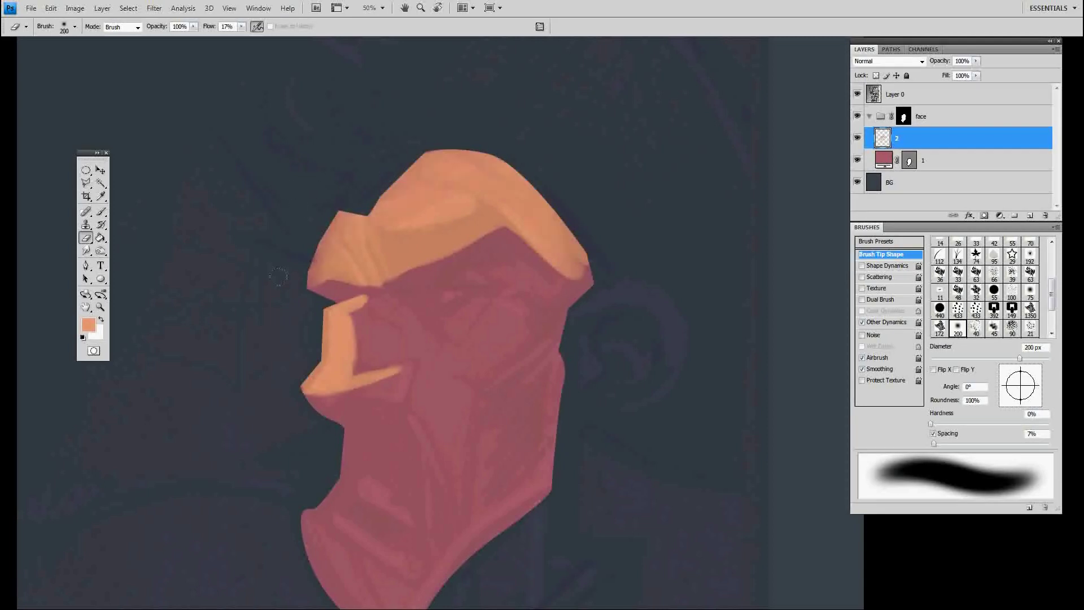
mouse_move(322, 265)
mouse_down()
mouse_move(356, 212)
mouse_move(463, 158)
mouse_move(542, 194)
mouse_move(579, 263)
mouse_up()
drag(535, 323, 557, 295)
Step: Paint orange highlights on the cheekbone and along the lower jaw
key(b)
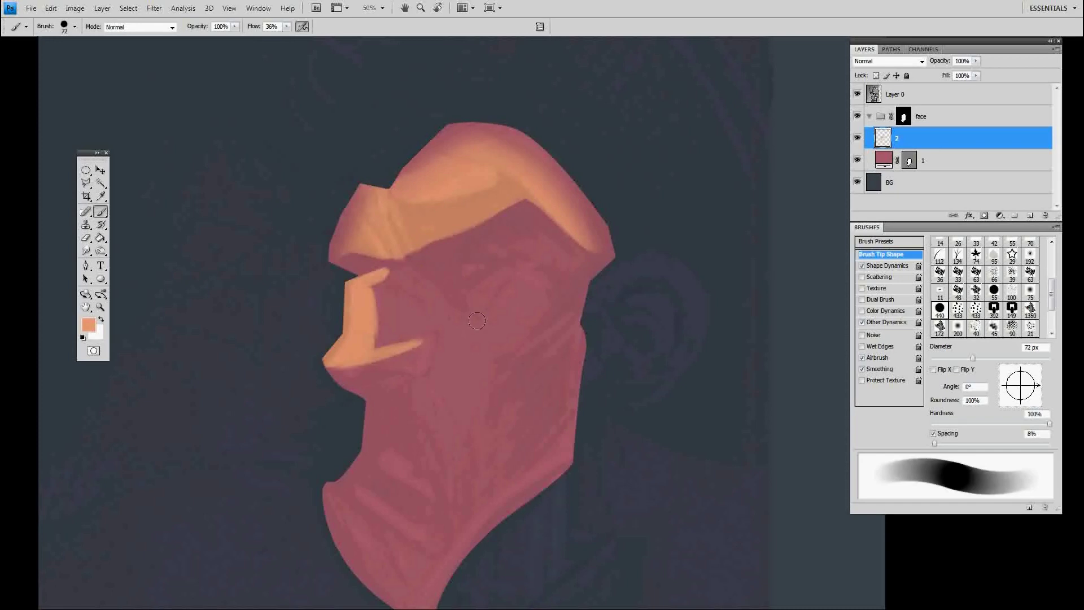
mouse_move(476, 330)
mouse_down()
mouse_move(497, 305)
mouse_move(484, 323)
mouse_move(482, 339)
mouse_move(499, 315)
mouse_move(490, 337)
mouse_move(508, 312)
mouse_move(517, 328)
mouse_move(514, 310)
mouse_move(494, 340)
mouse_move(503, 346)
mouse_move(468, 342)
mouse_move(477, 322)
mouse_move(463, 335)
mouse_move(512, 278)
mouse_move(481, 332)
mouse_move(510, 341)
mouse_move(522, 293)
mouse_move(515, 345)
mouse_up()
scroll(516, 342, down, 3)
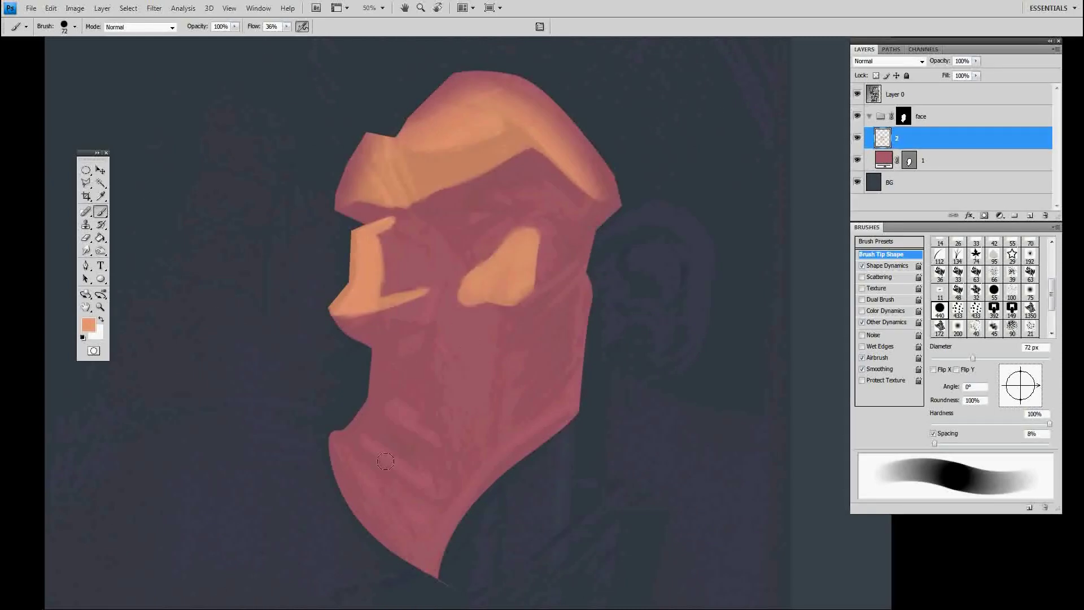
mouse_move(343, 452)
mouse_down()
mouse_move(421, 526)
mouse_move(410, 530)
mouse_move(438, 566)
mouse_move(391, 539)
mouse_move(410, 501)
mouse_up()
key(e)
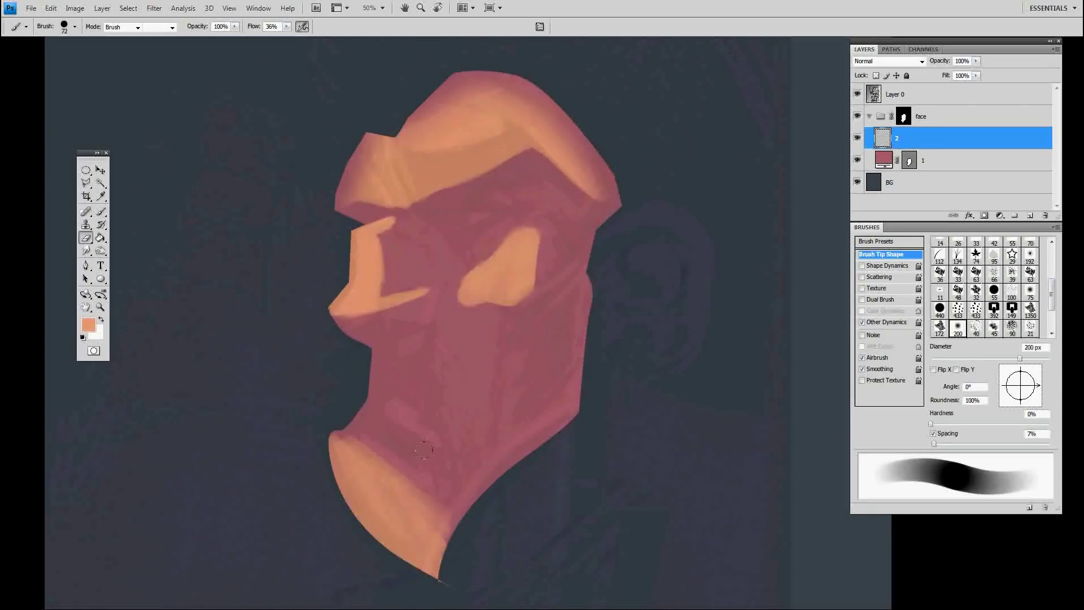
right_click(597, 394)
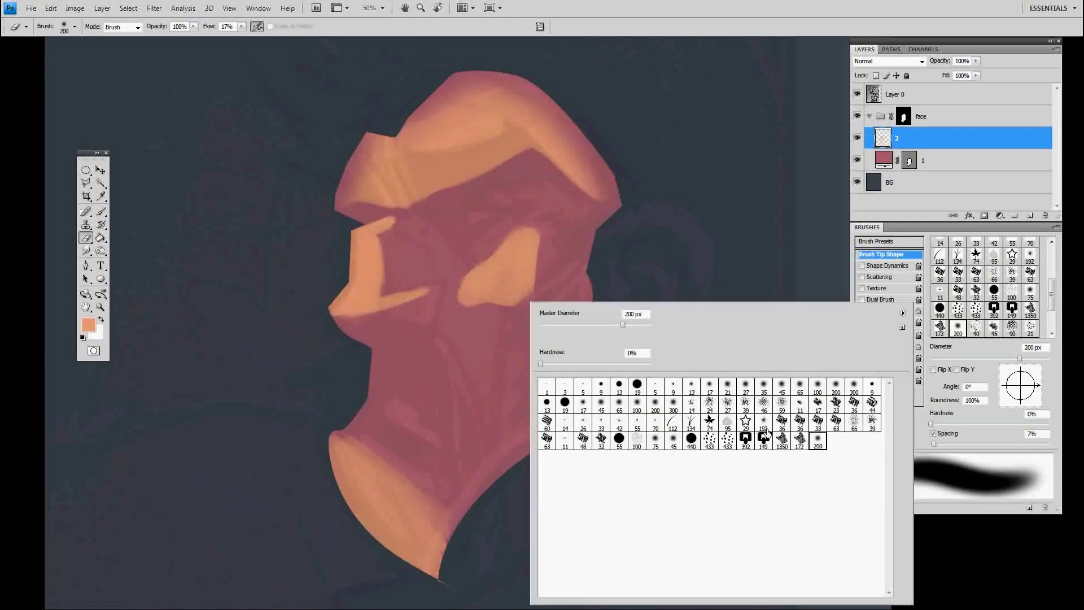
Step: Soften the jaw highlight with a 200 px soft eraser, then set Hue/Saturation: Saturation +13, Lightness +7
double_click(817, 444)
drag(443, 565, 407, 477)
click(74, 8)
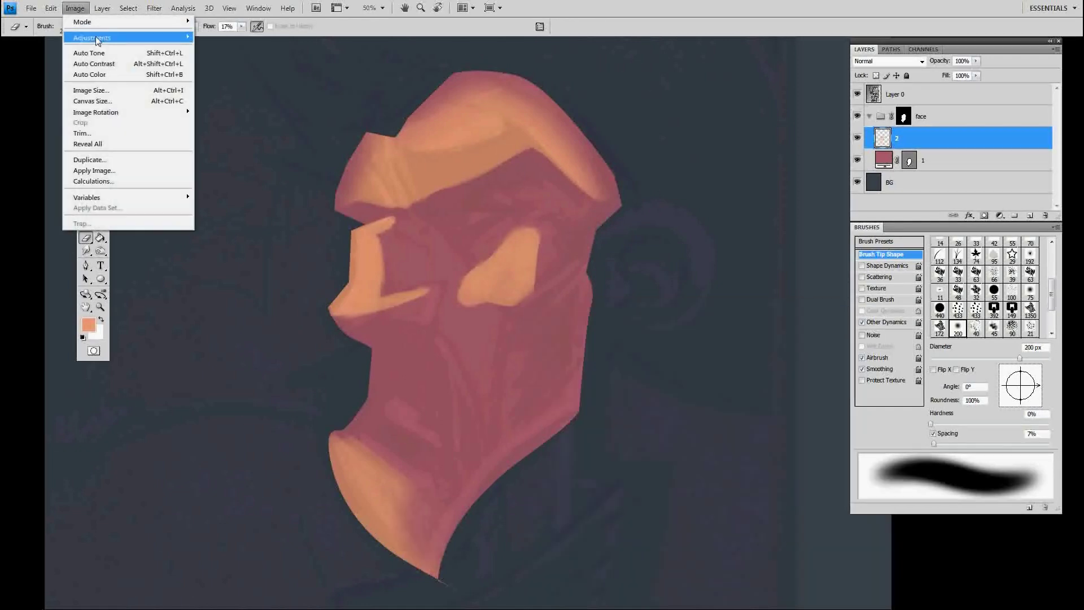
mouse_move(113, 37)
click(250, 101)
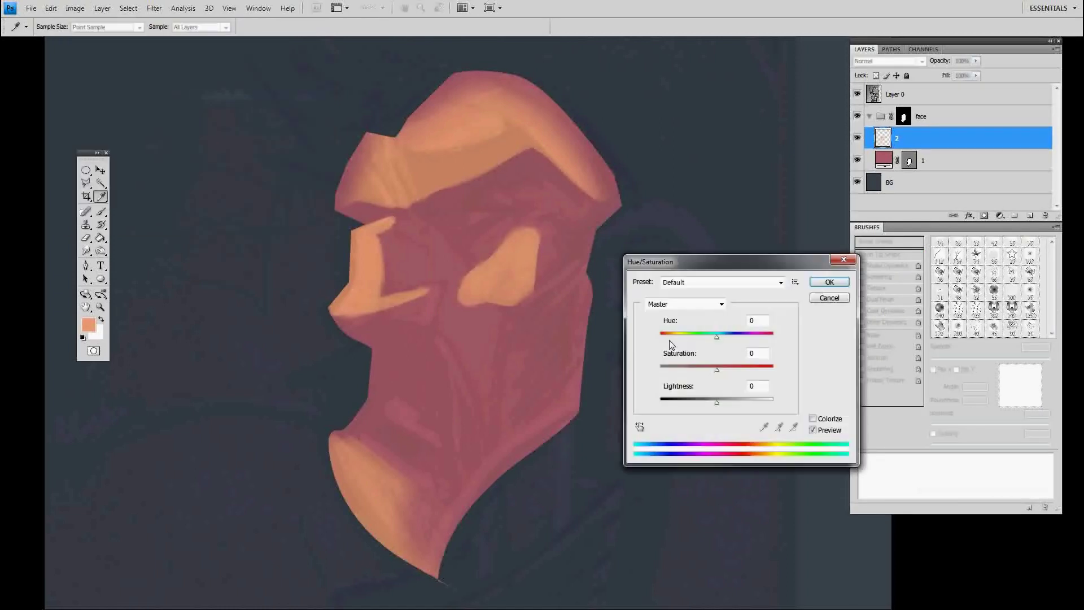
drag(716, 400, 710, 337)
click(725, 371)
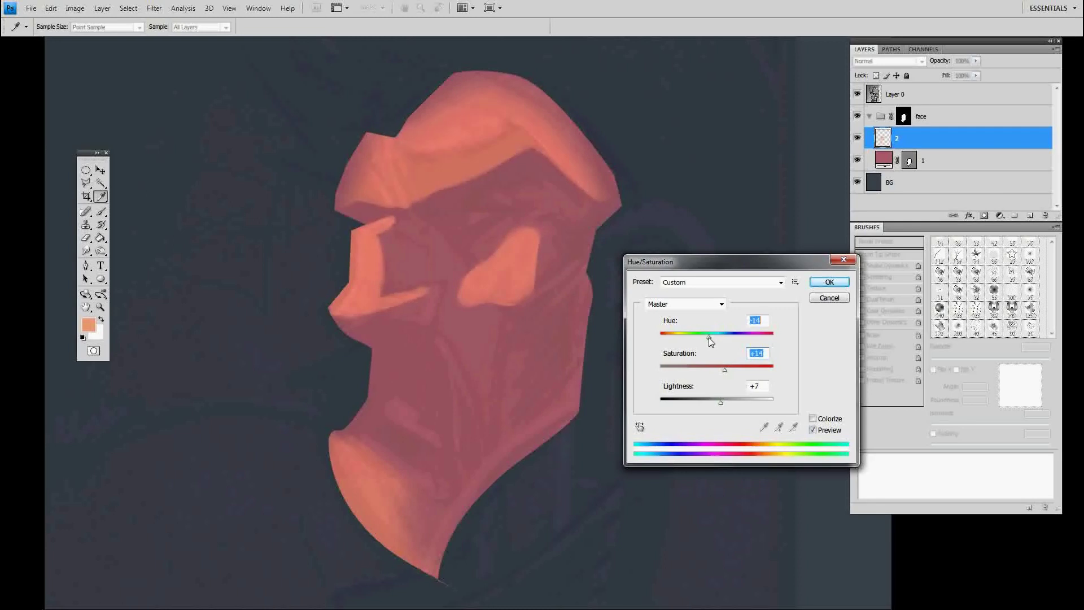
Step: Apply the Hue/Saturation change and draw an elliptical selection around the forehead and brow
click(829, 281)
key(e)
drag(488, 349, 463, 444)
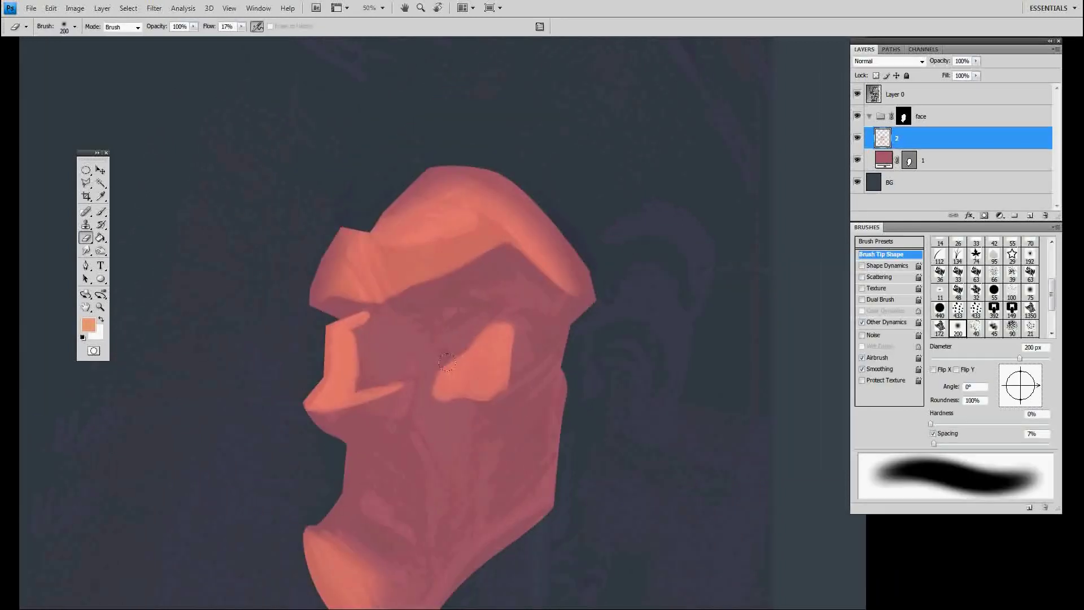
key(m)
drag(439, 325, 545, 421)
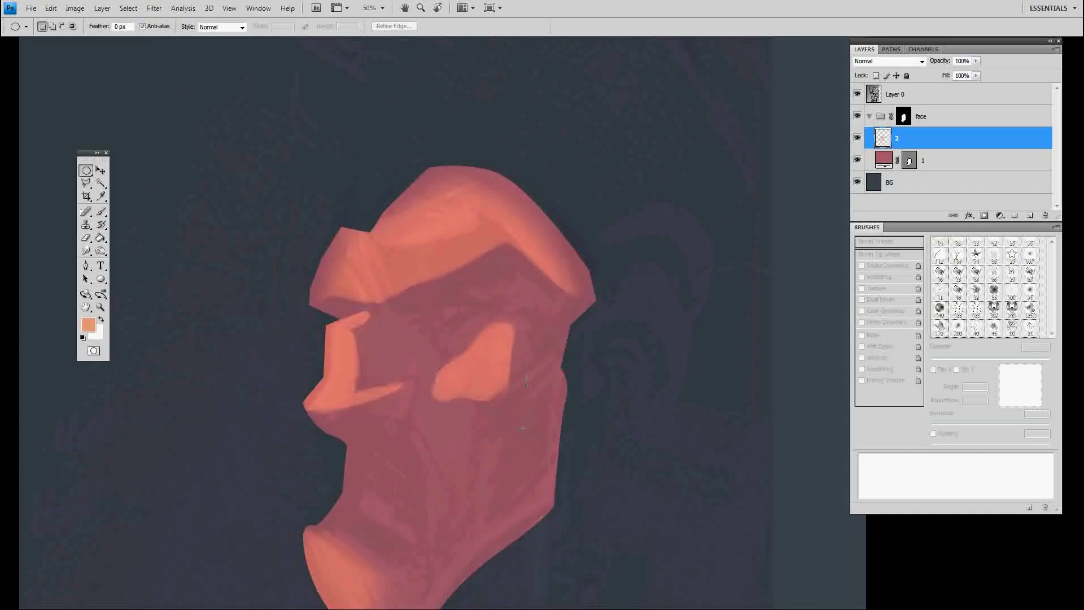
key(ctrl+d)
scroll(446, 319, up, 3)
mouse_move(407, 358)
mouse_down()
mouse_move(371, 232)
mouse_move(505, 417)
mouse_up()
Step: Erase the forehead highlight inside the oval with a 75 px eraser, then deselect
key(e)
right_click(414, 343)
click(567, 438)
drag(512, 324, 457, 325)
key(Return)
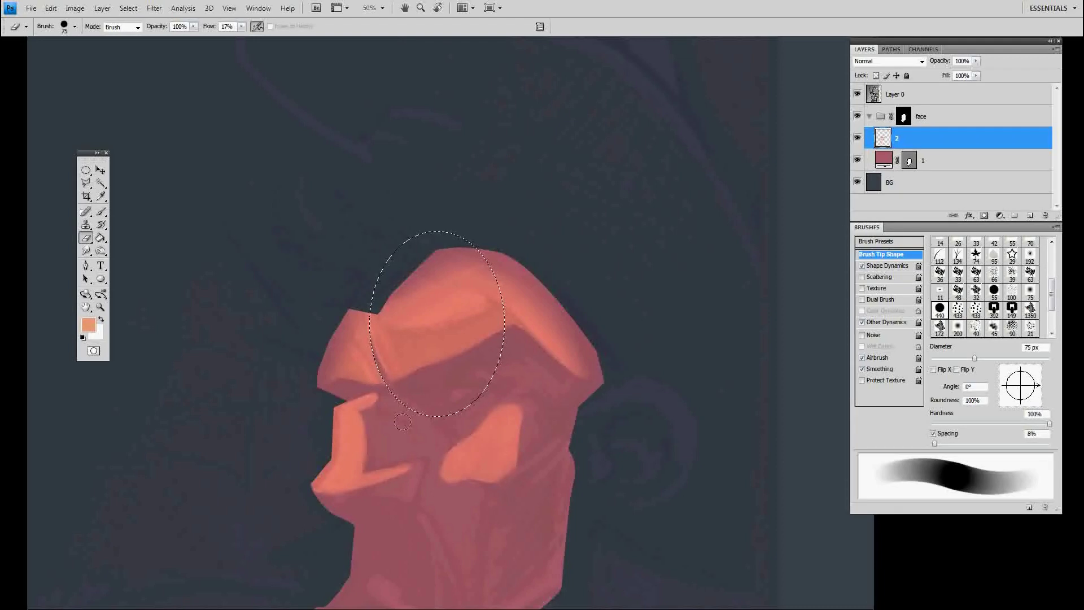
mouse_move(398, 398)
mouse_down()
mouse_move(367, 362)
mouse_move(391, 364)
mouse_up()
key(ctrl+d)
drag(455, 415, 461, 345)
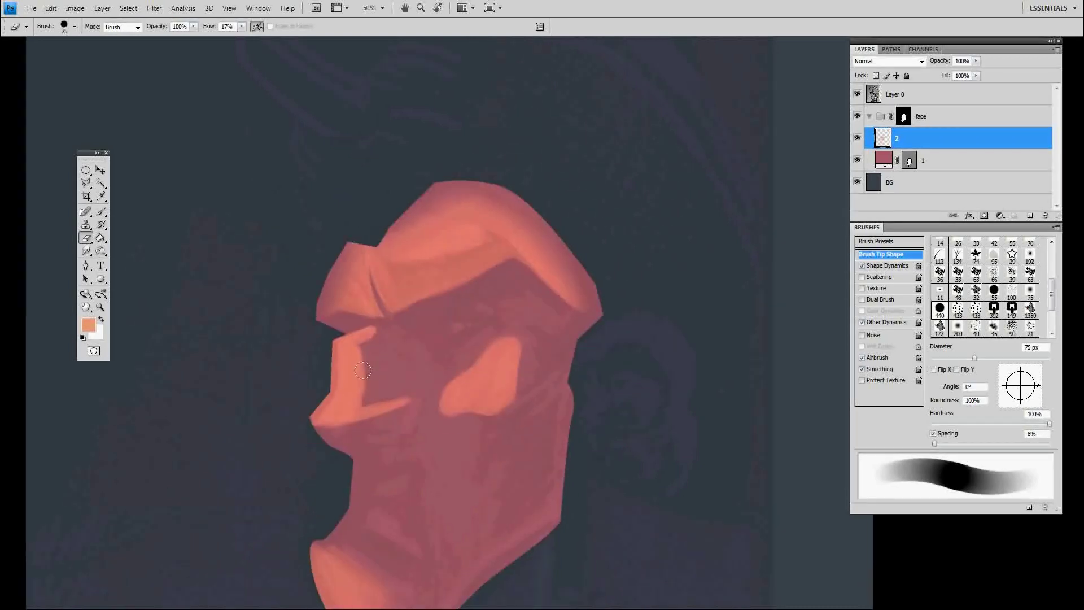
Step: Erase the highlight inside a Polygonal Lasso selection below the brow by the eye
key(l)
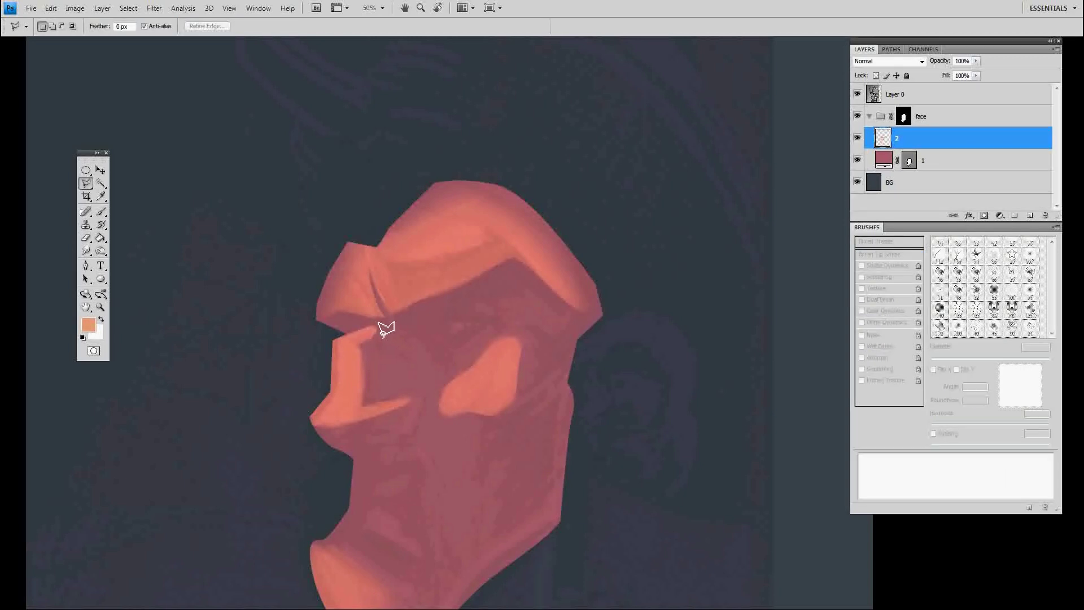
click(377, 327)
click(355, 343)
click(362, 406)
click(425, 389)
click(416, 354)
click(380, 324)
key(e)
mouse_move(360, 352)
mouse_down()
mouse_move(357, 395)
mouse_move(355, 362)
mouse_up()
key(ctrl+d)
Step: Add a faint soft highlight by the brow crease with the 200 px soft brush
key(b)
alt+click(344, 362)
right_click(345, 362)
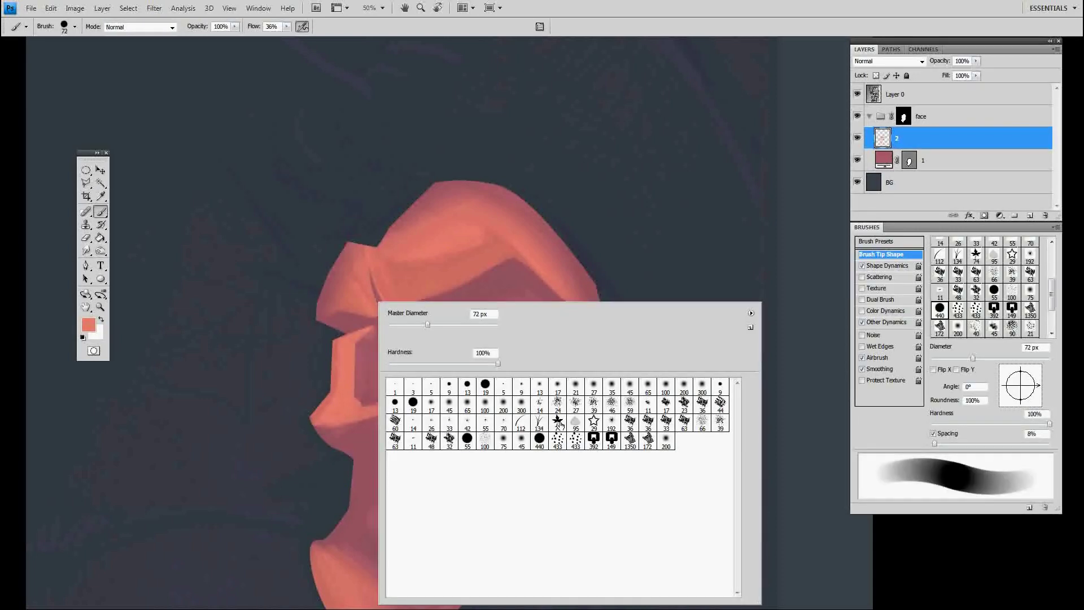
click(539, 440)
click(666, 442)
key(Return)
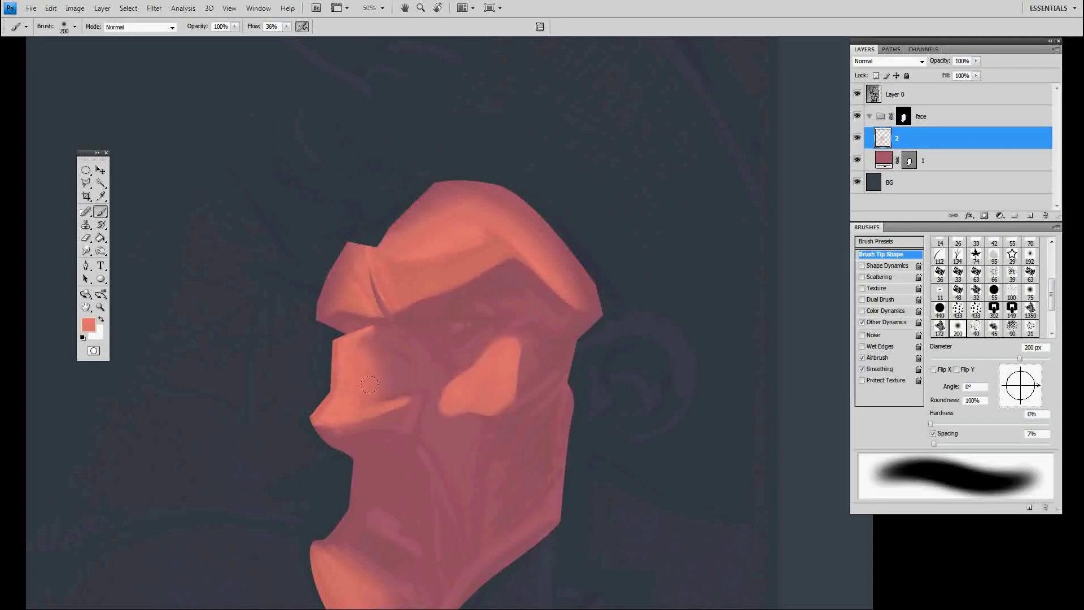
drag(365, 347, 399, 318)
Step: Raise the Multiply sketch layer Layer 0 from 14% to 38% opacity and check the face up close
scroll(524, 420, down, 5)
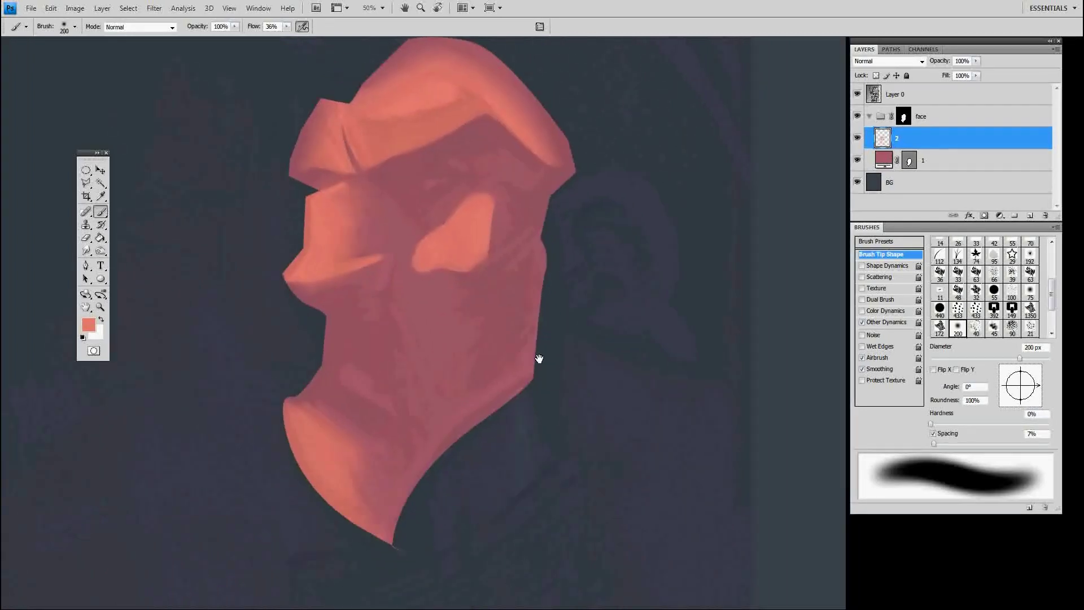
click(924, 95)
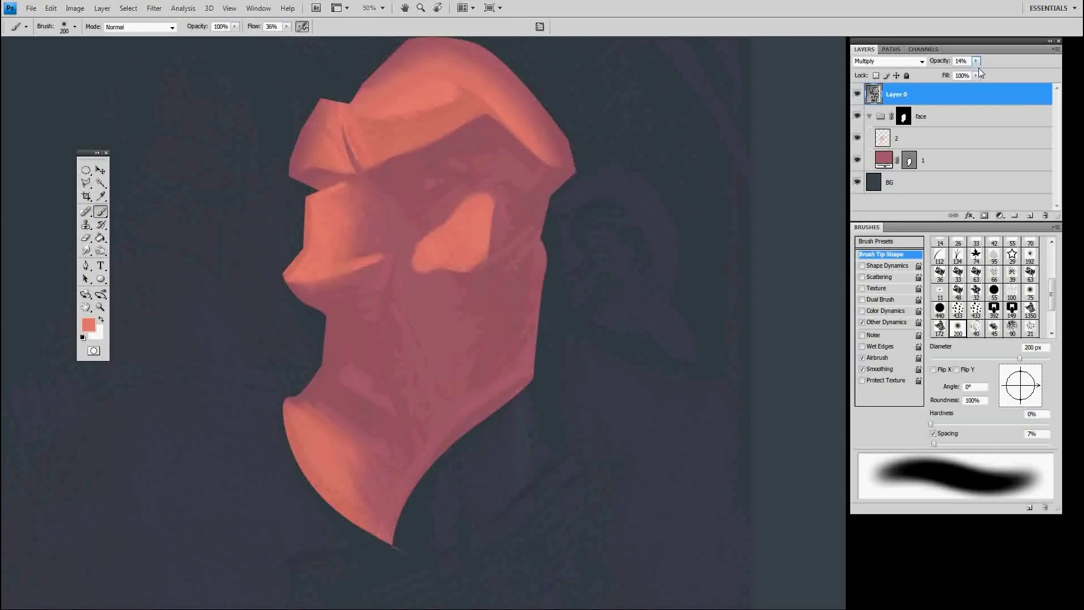
click(977, 61)
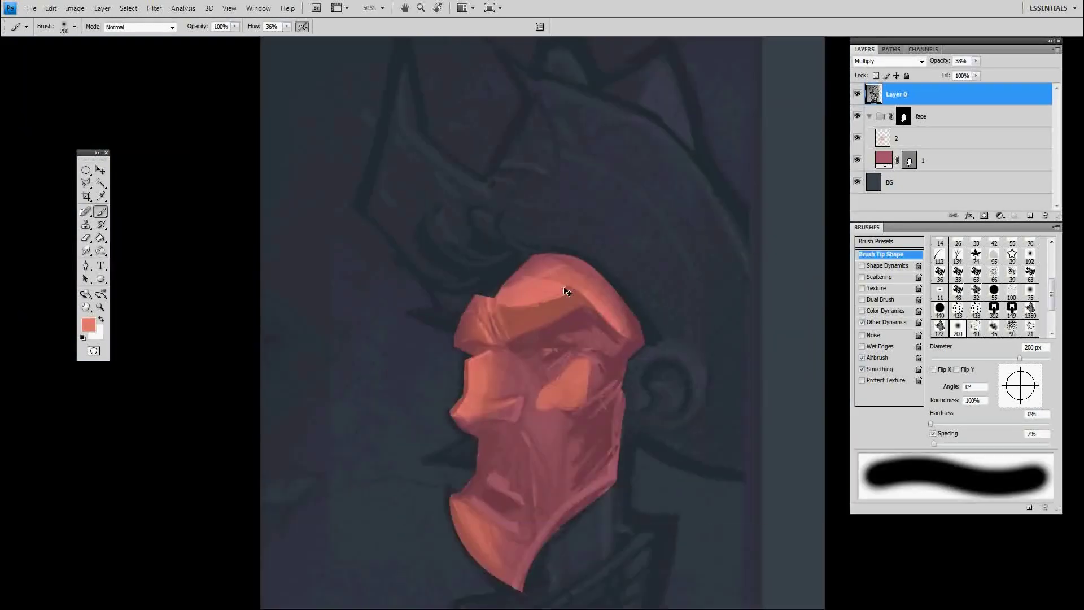
key(ctrl+plus)
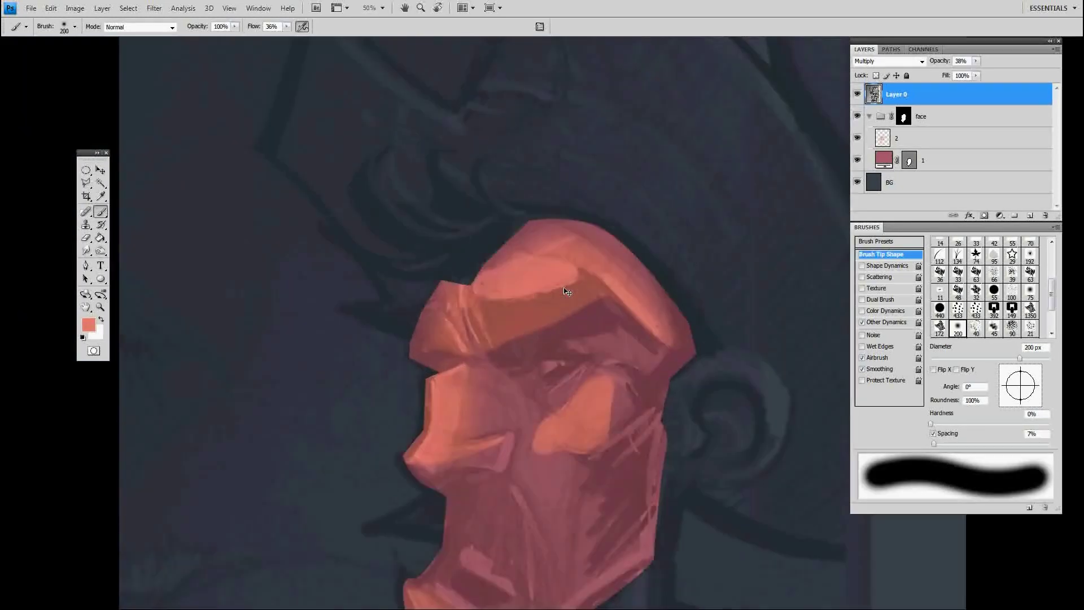
drag(566, 291, 520, 355)
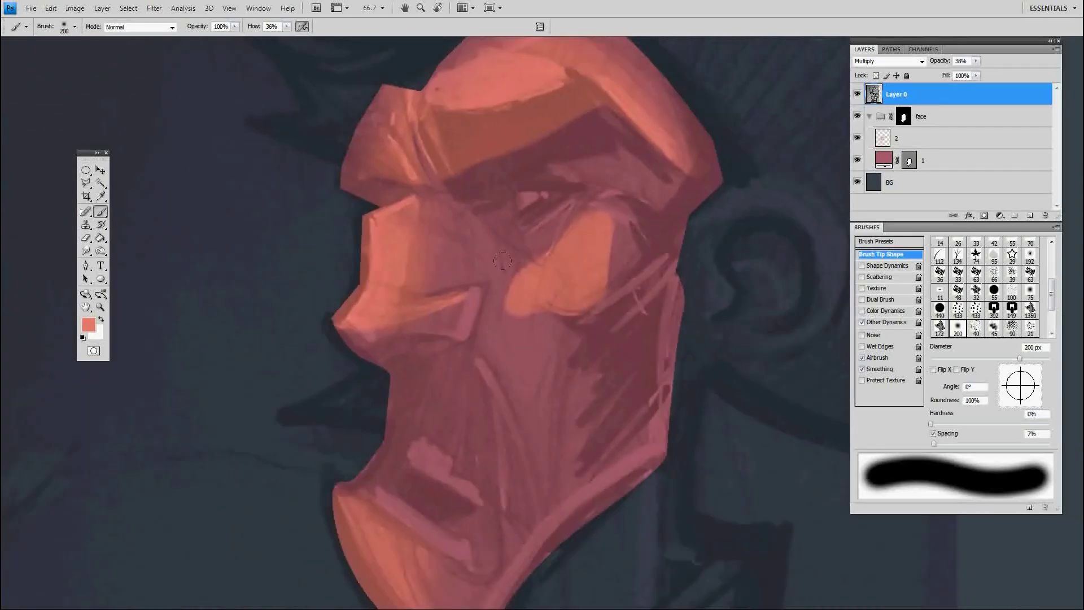
key(ctrl+minus)
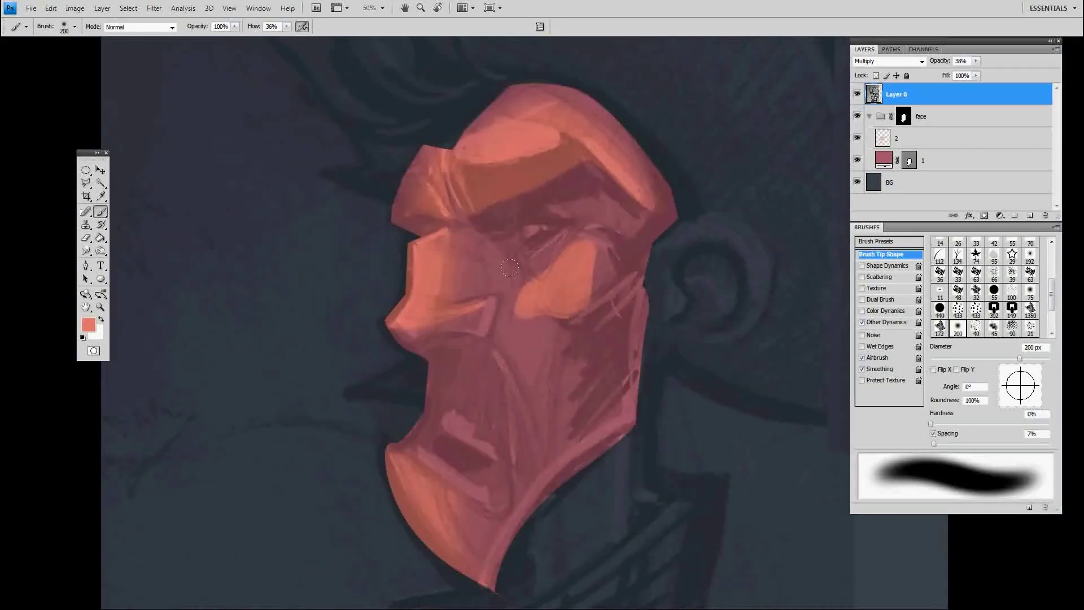